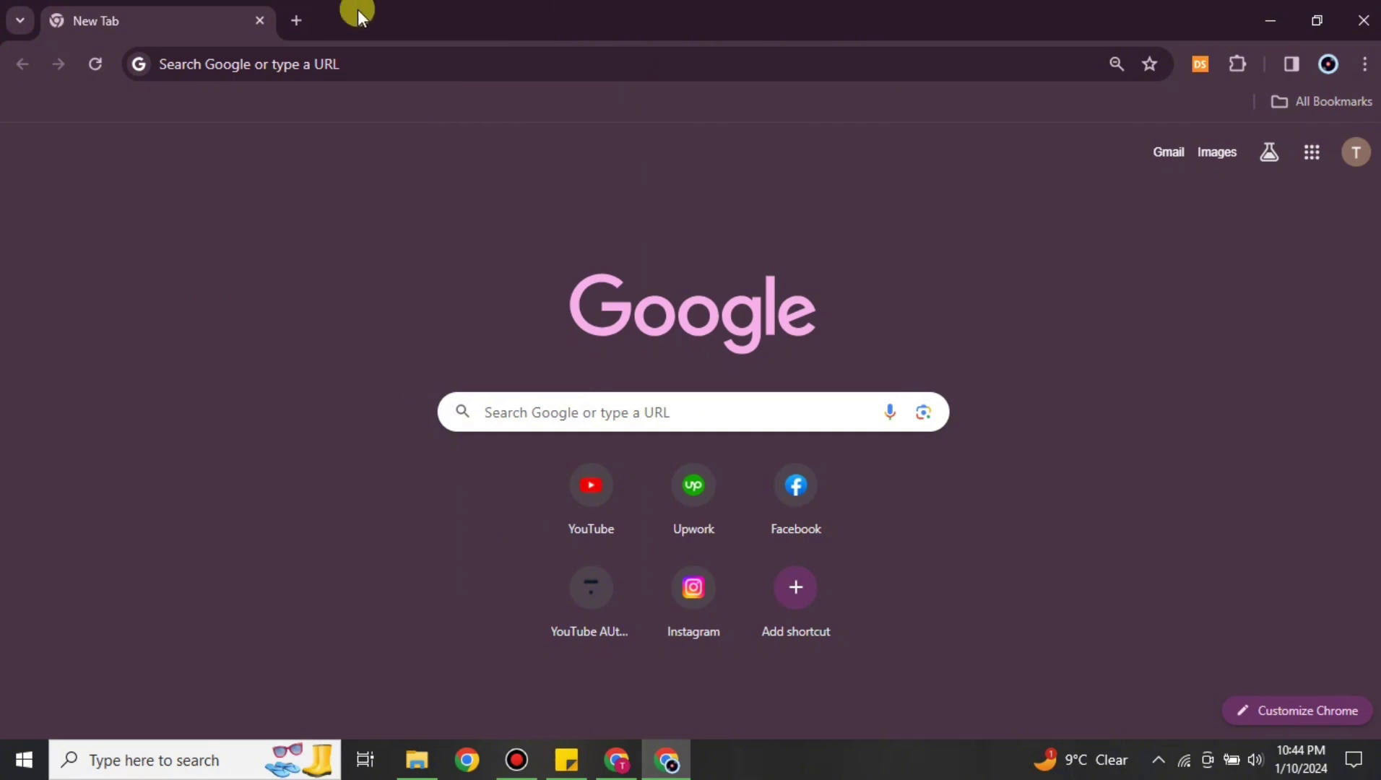
Search Google for 'nifty' using the address bar suggestion in Chrome.
left_click(355, 63)
left_click(345, 112)
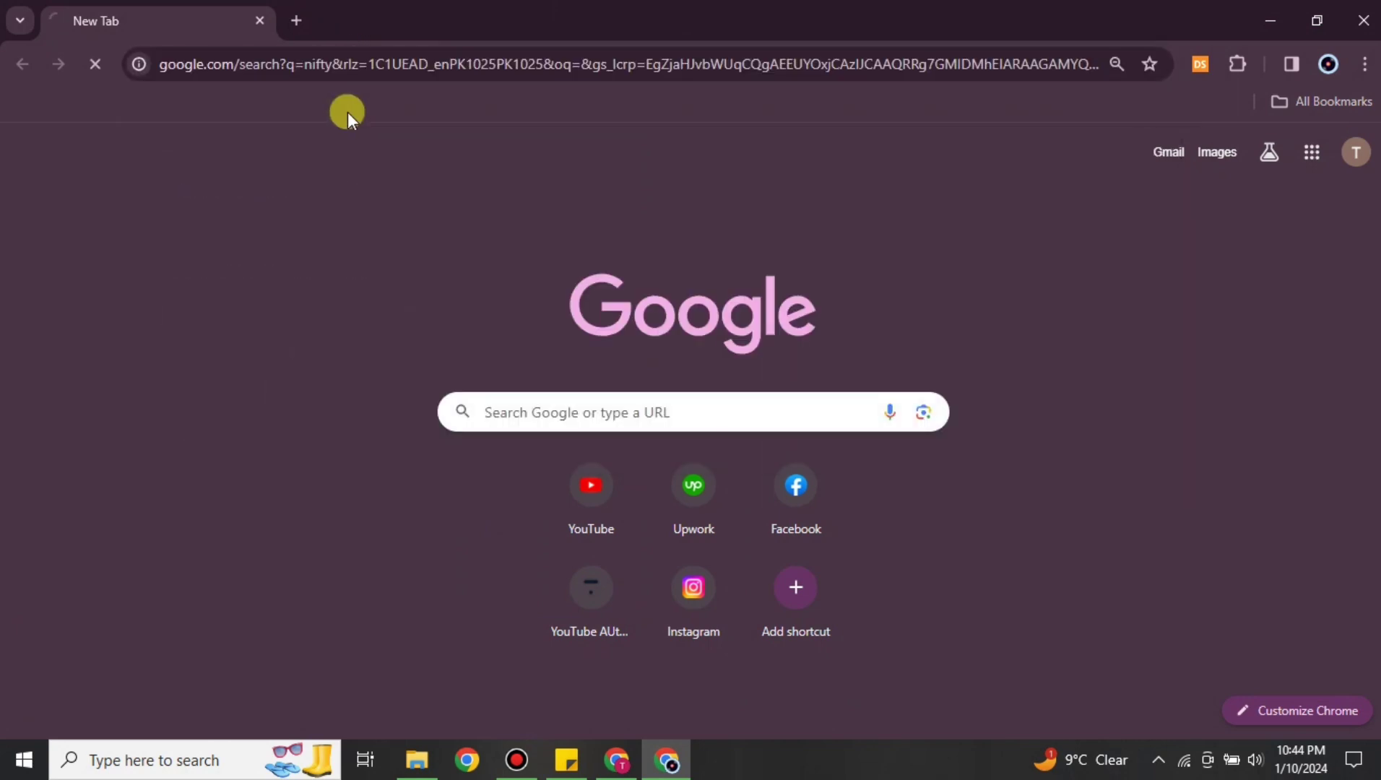
Scroll down the Google results for 'nifty' toward the niftypm.com listing.
scroll(368, 217, "down", 10)
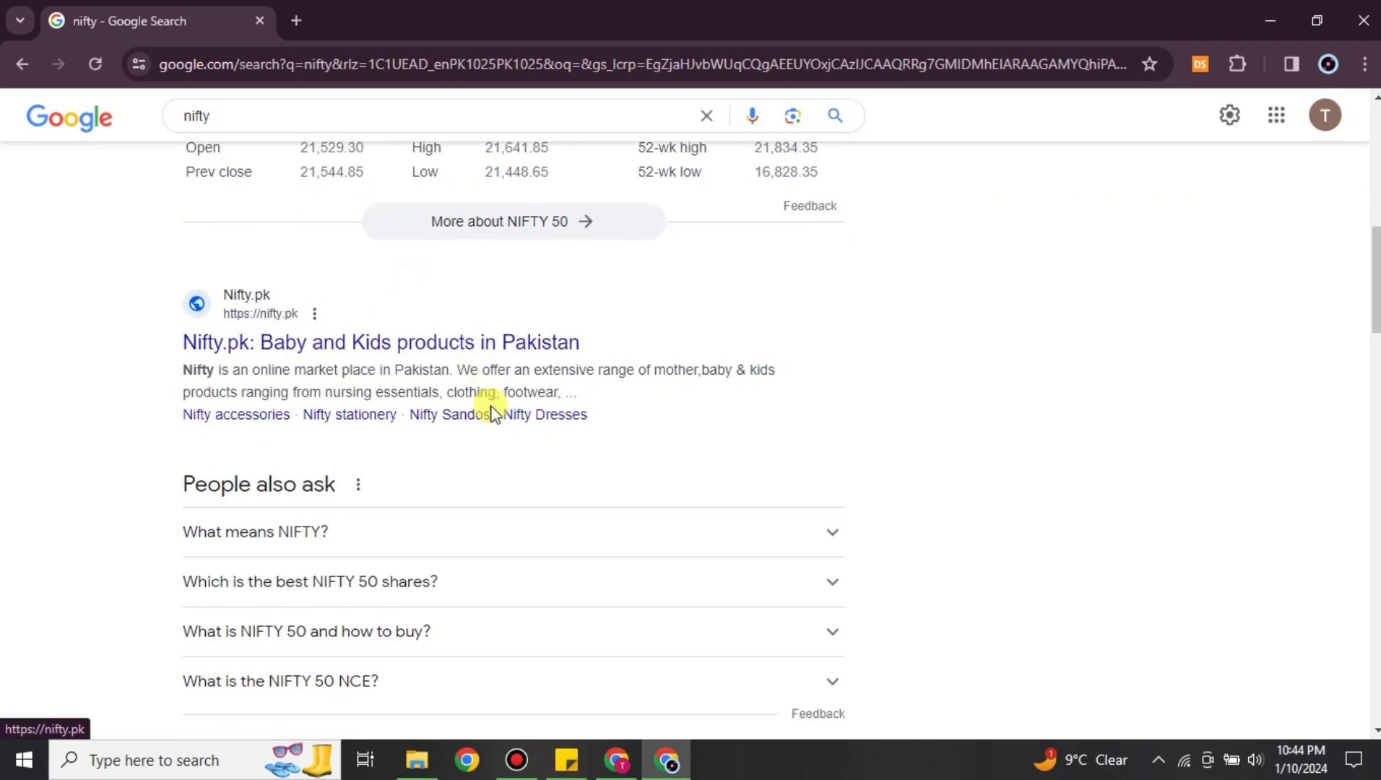
scroll(487, 401, "down", 5)
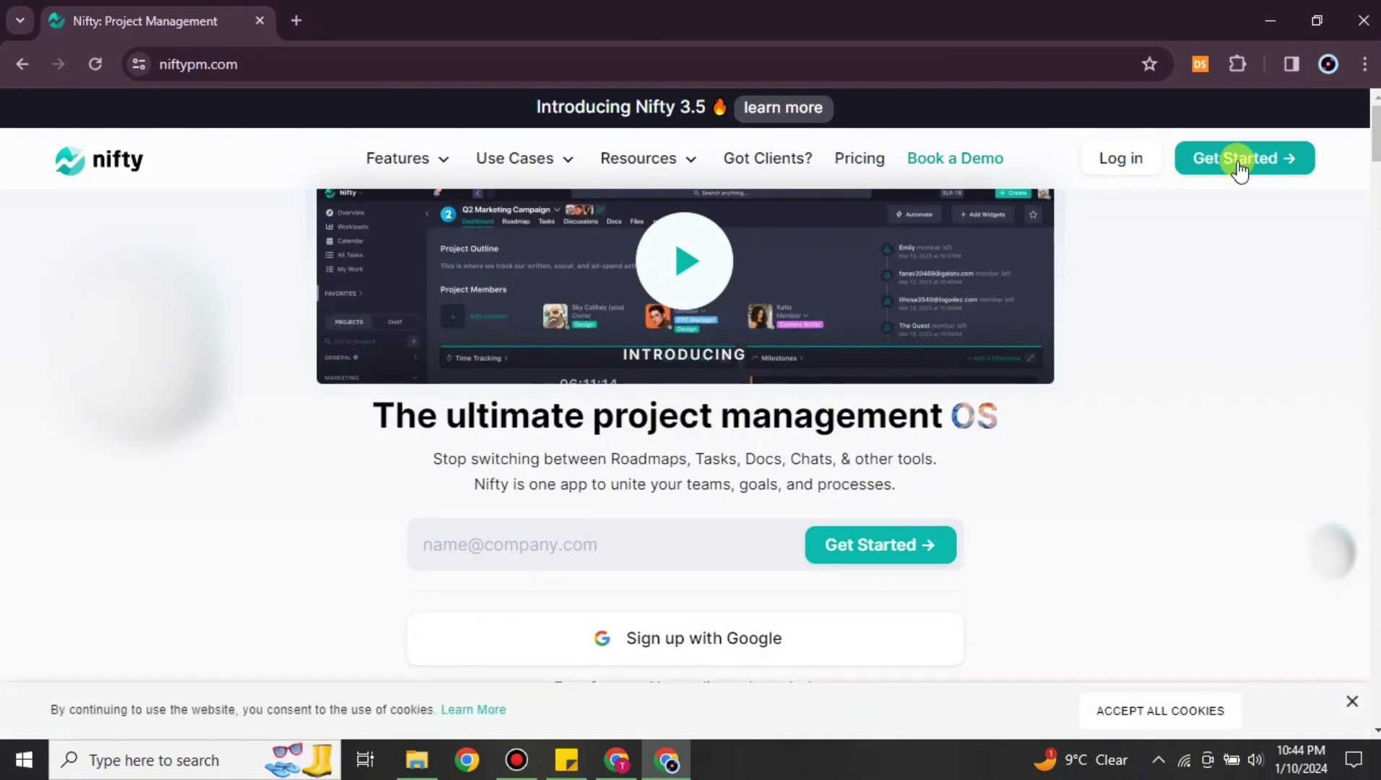
Log in to the Nifty account to reach the new project form.
left_click(1127, 170)
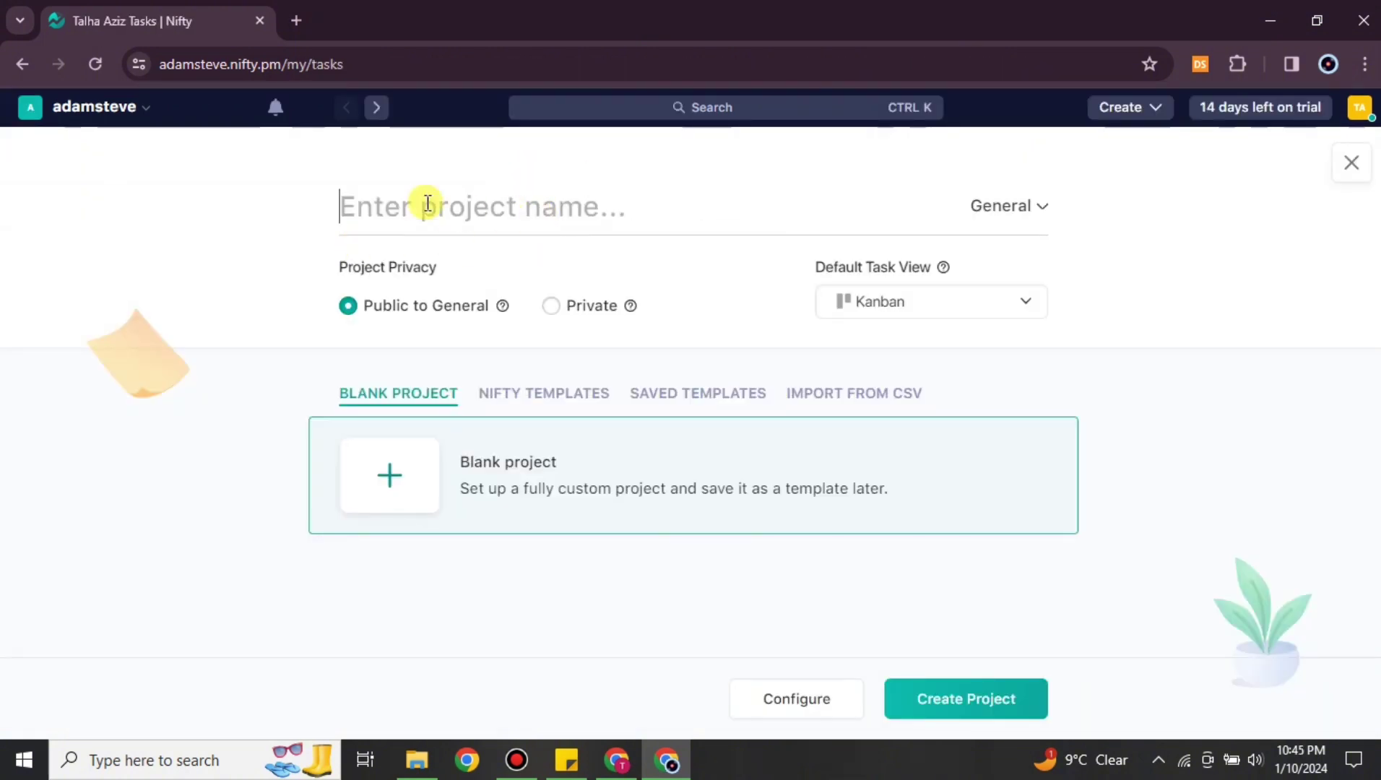
Start entering 'Project Management' as the new project's name.
type("Project Management")
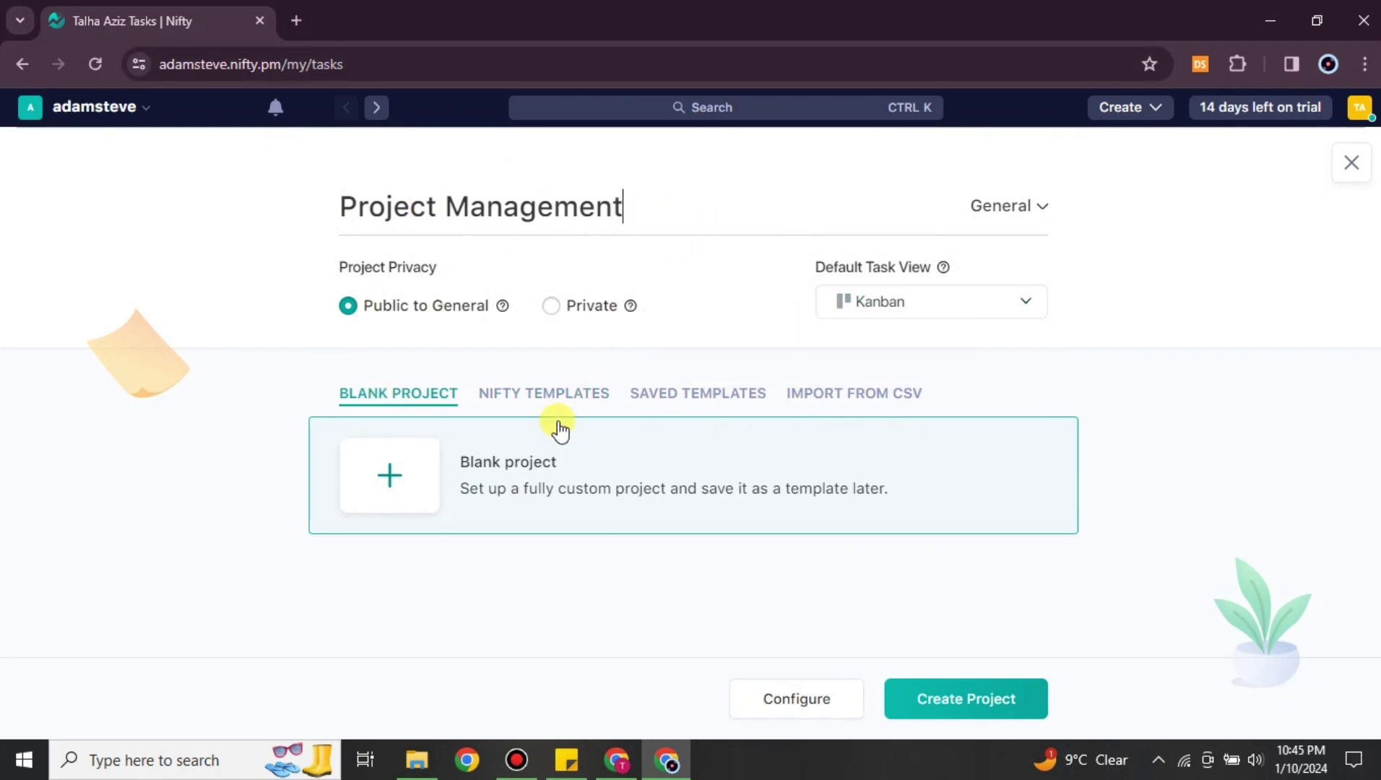
Browse the Nifty Templates categories, including Development, Getting Things Done and Legal.
left_click(549, 399)
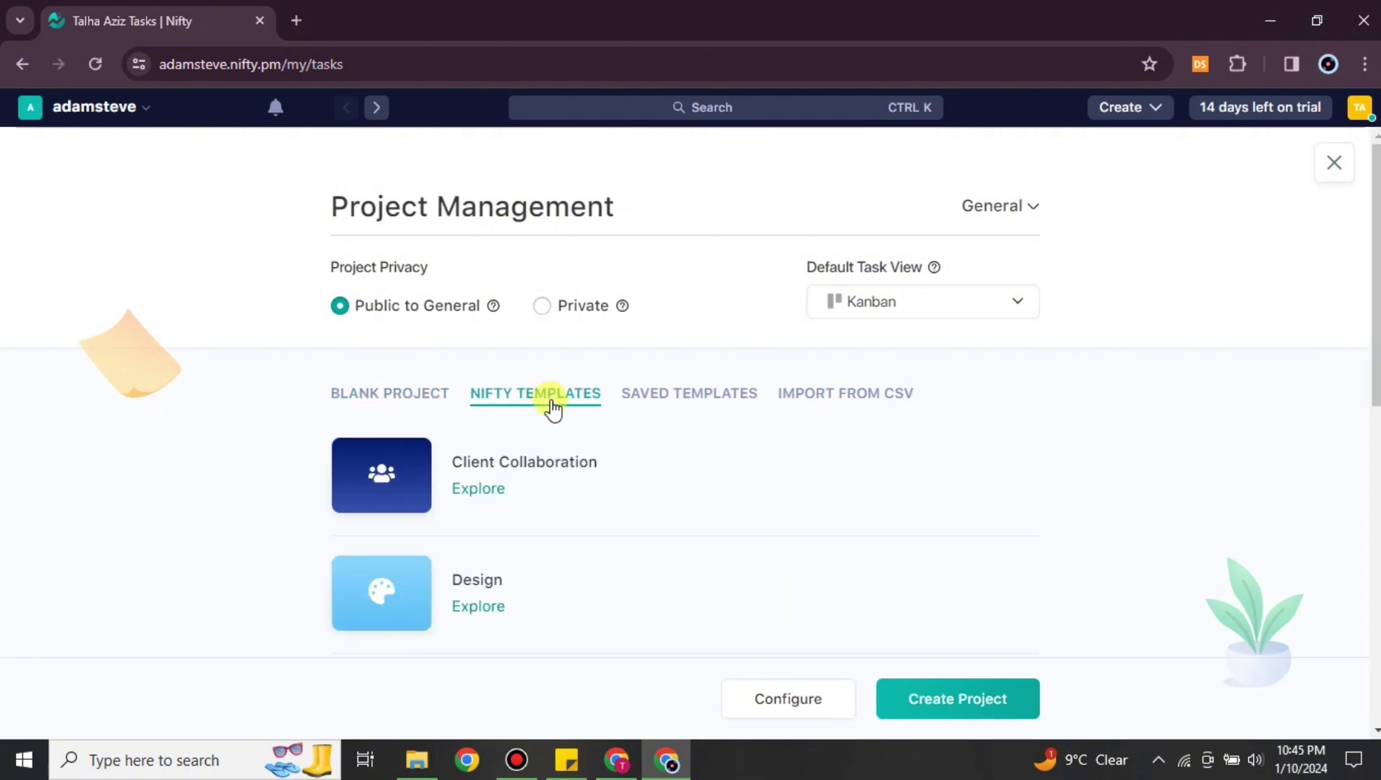
scroll(626, 527, "down", 4)
scroll(626, 529, "down", 6)
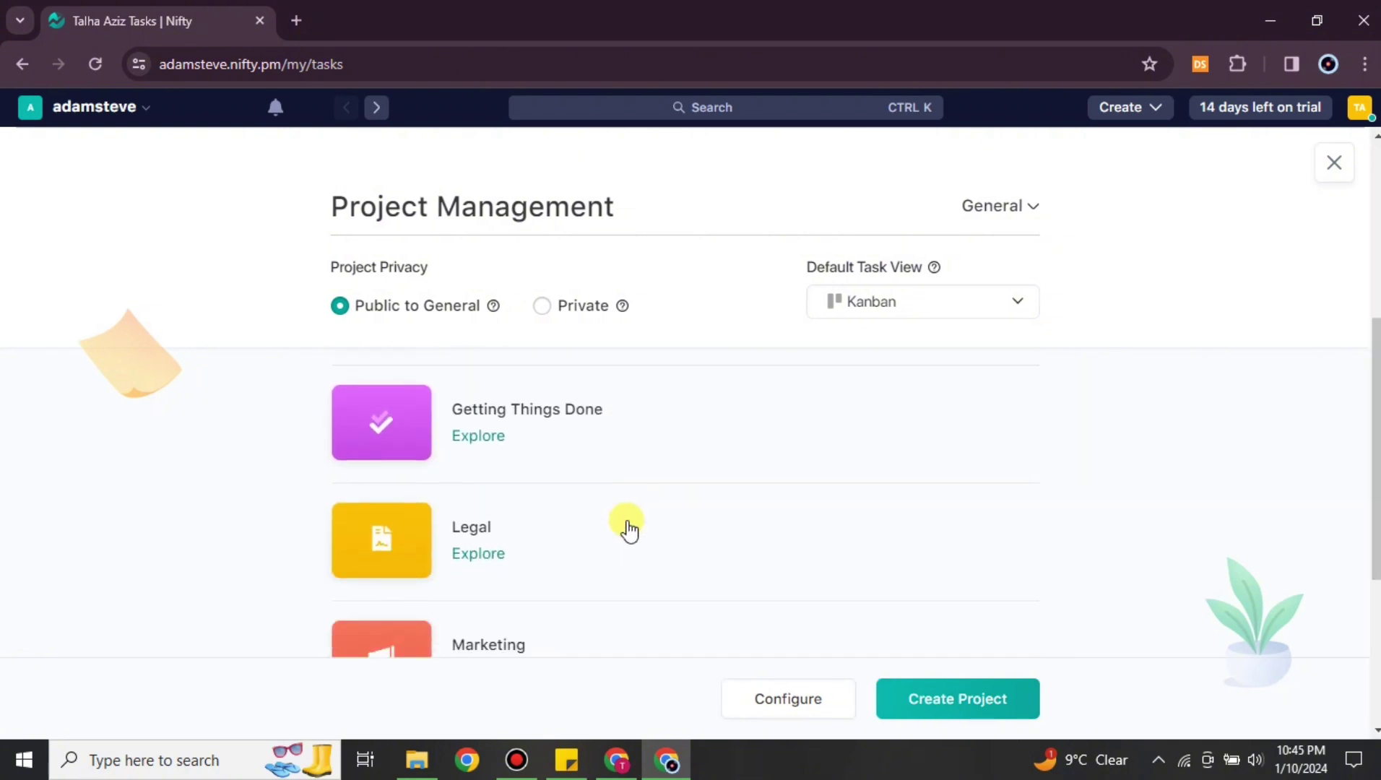
scroll(541, 611, "up", 5)
scroll(544, 615, "up", 5)
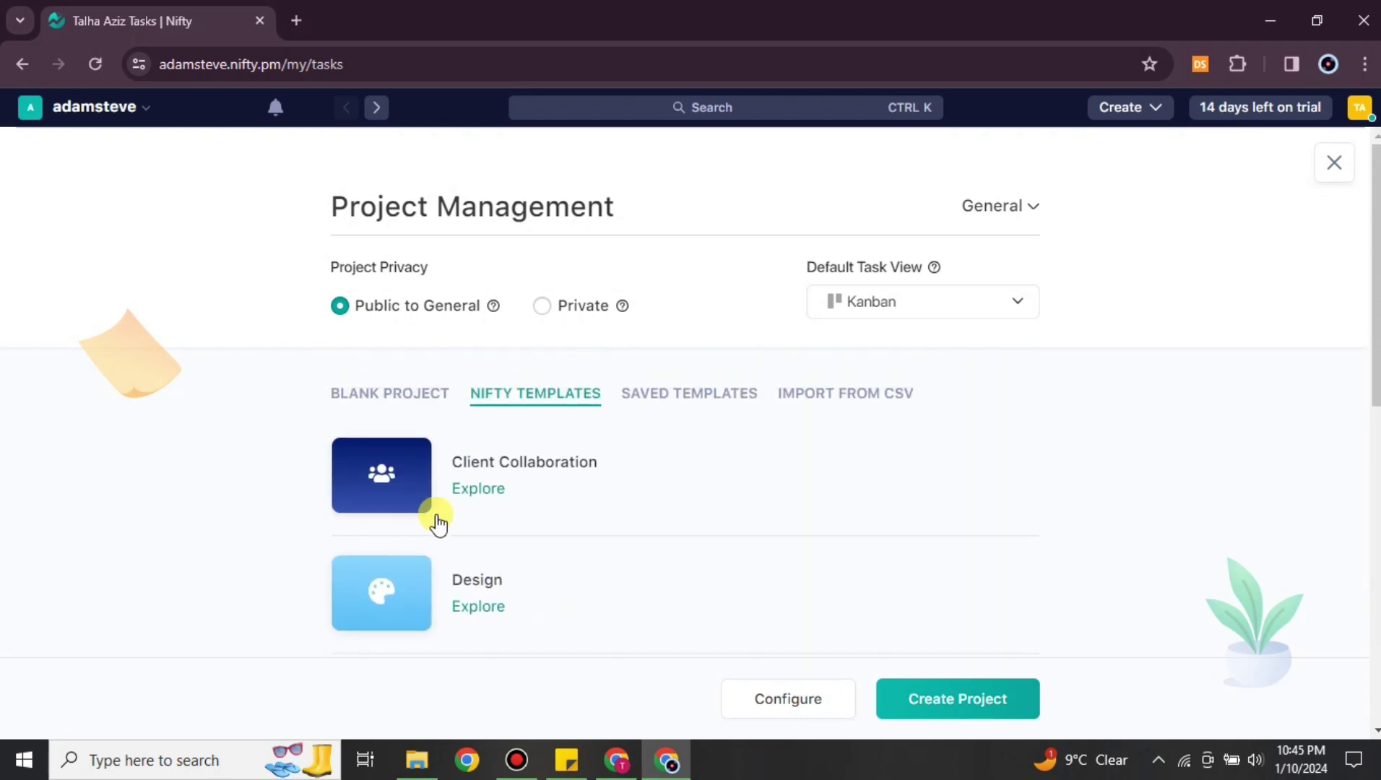
scroll(494, 518, "down", 5)
scroll(497, 520, "down", 3)
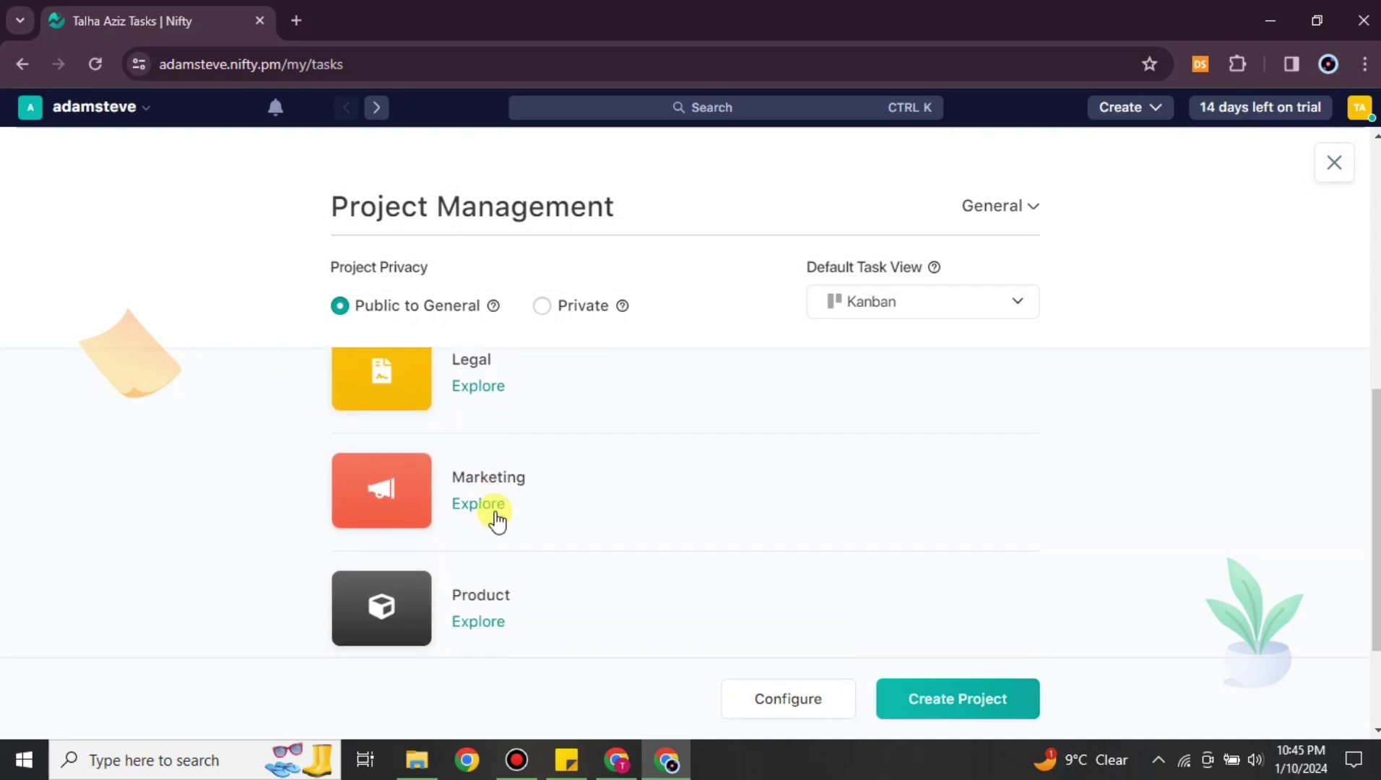
scroll(518, 523, "up", 3)
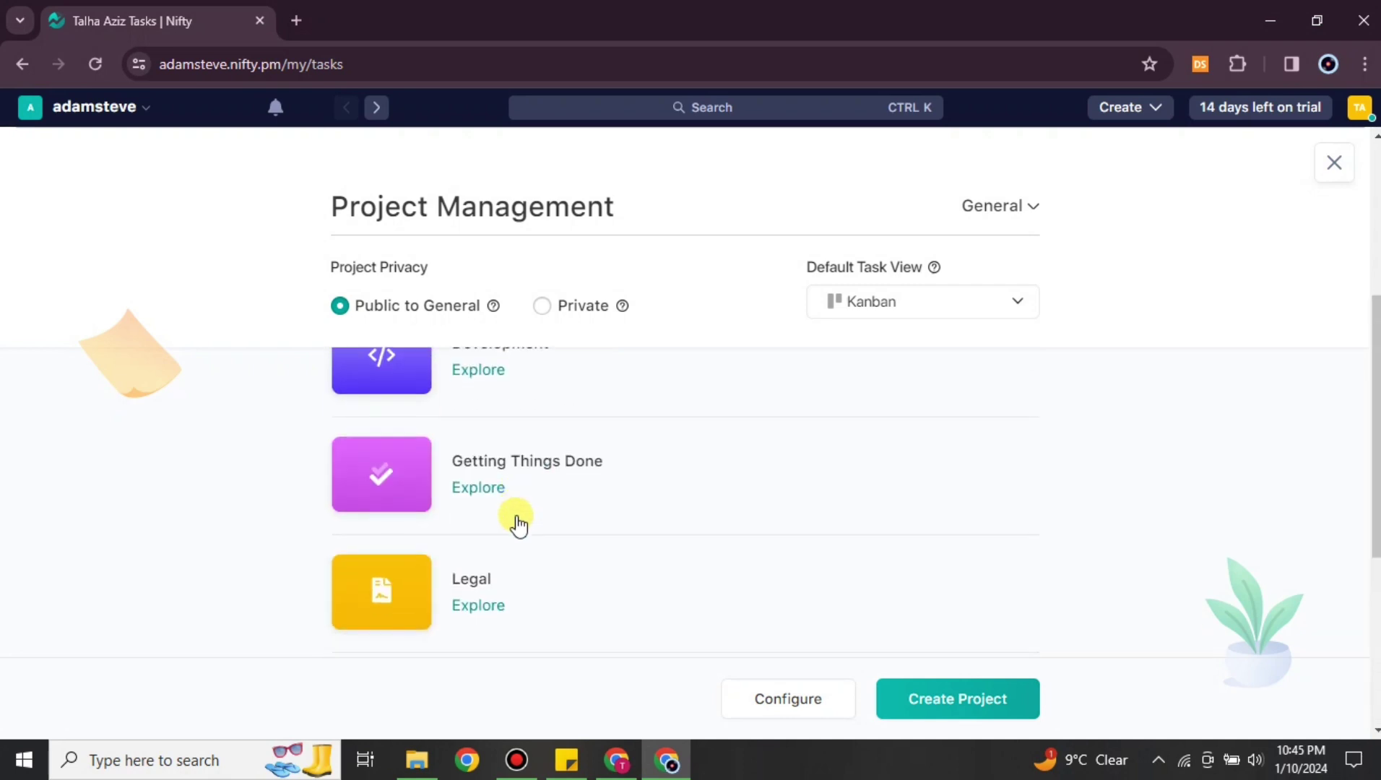
scroll(518, 522, "down", 3)
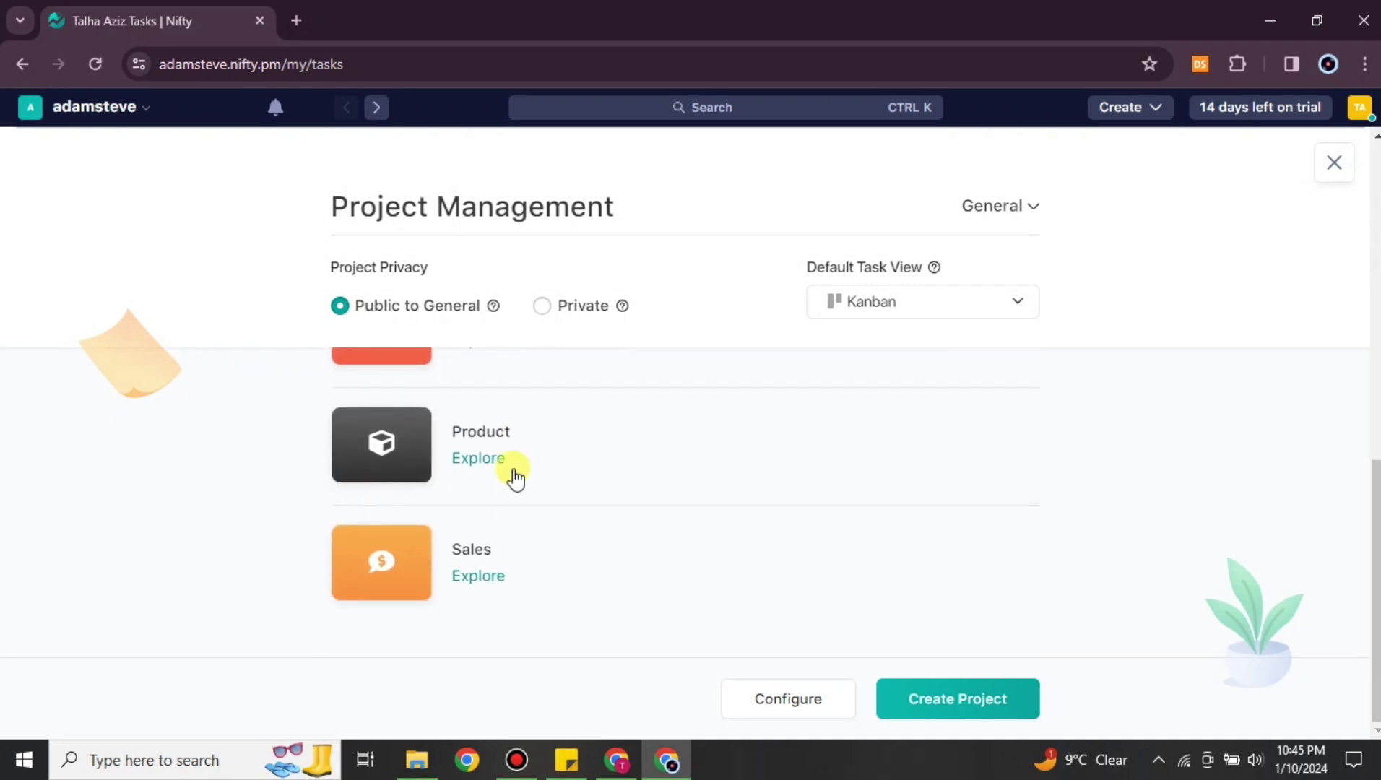
Select the Product Roadmap template from the Product category.
left_click(373, 432)
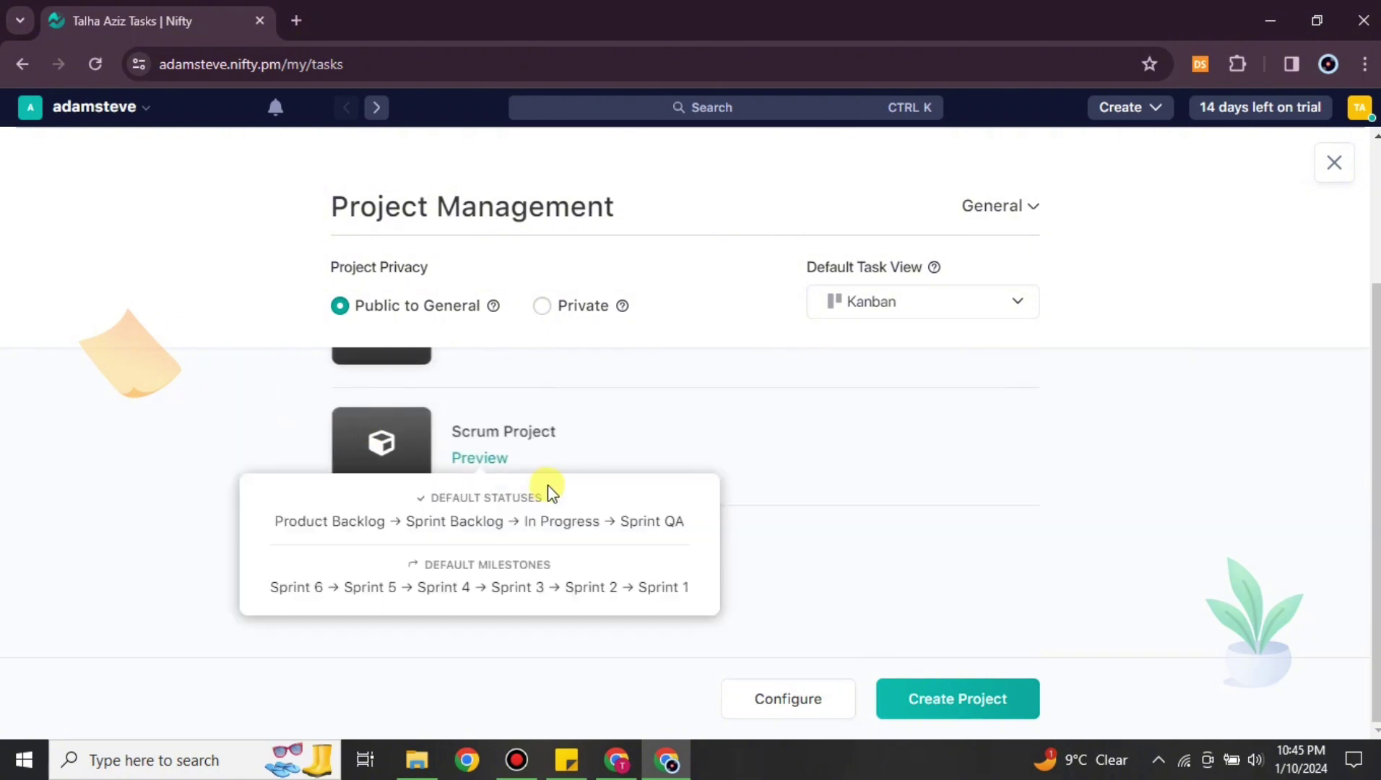
scroll(640, 479, "up", 1)
scroll(639, 479, "up", 1)
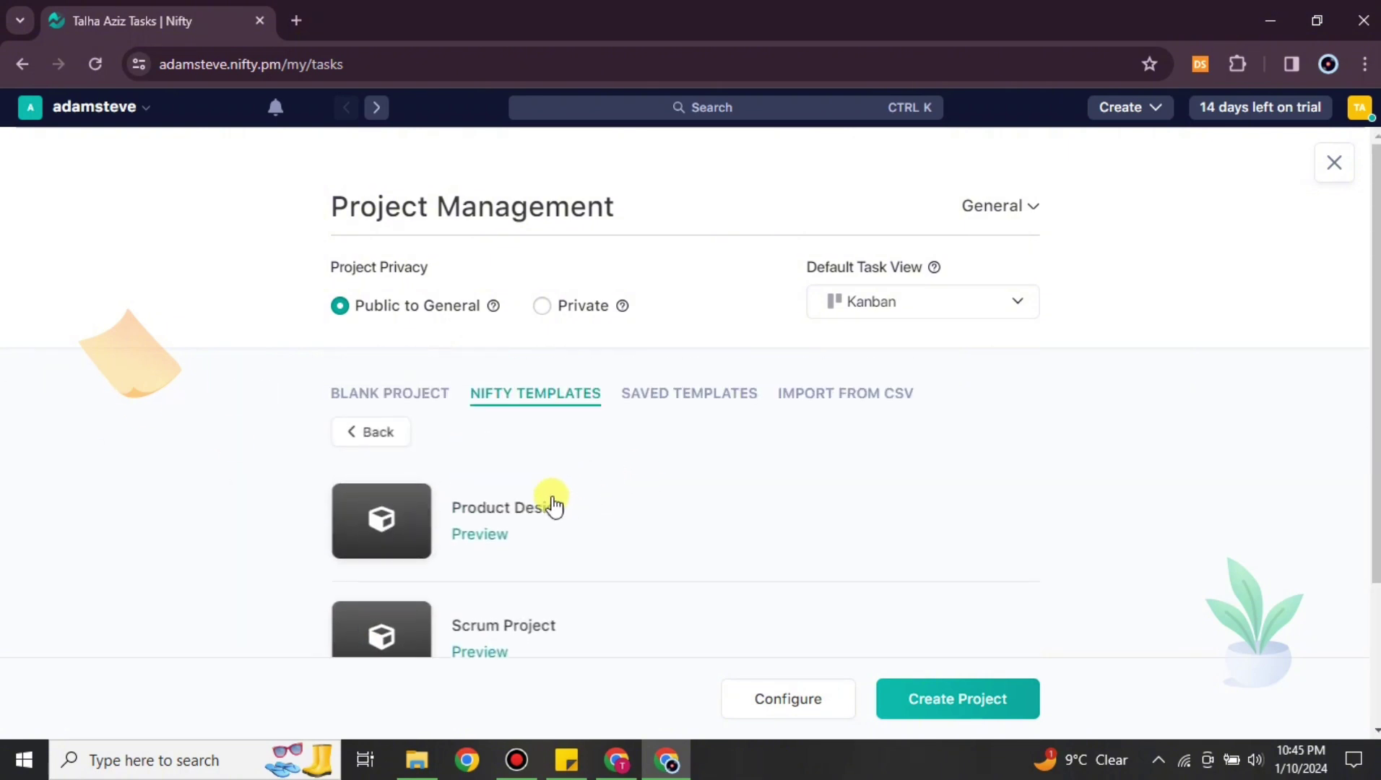
scroll(531, 546, "down", 3)
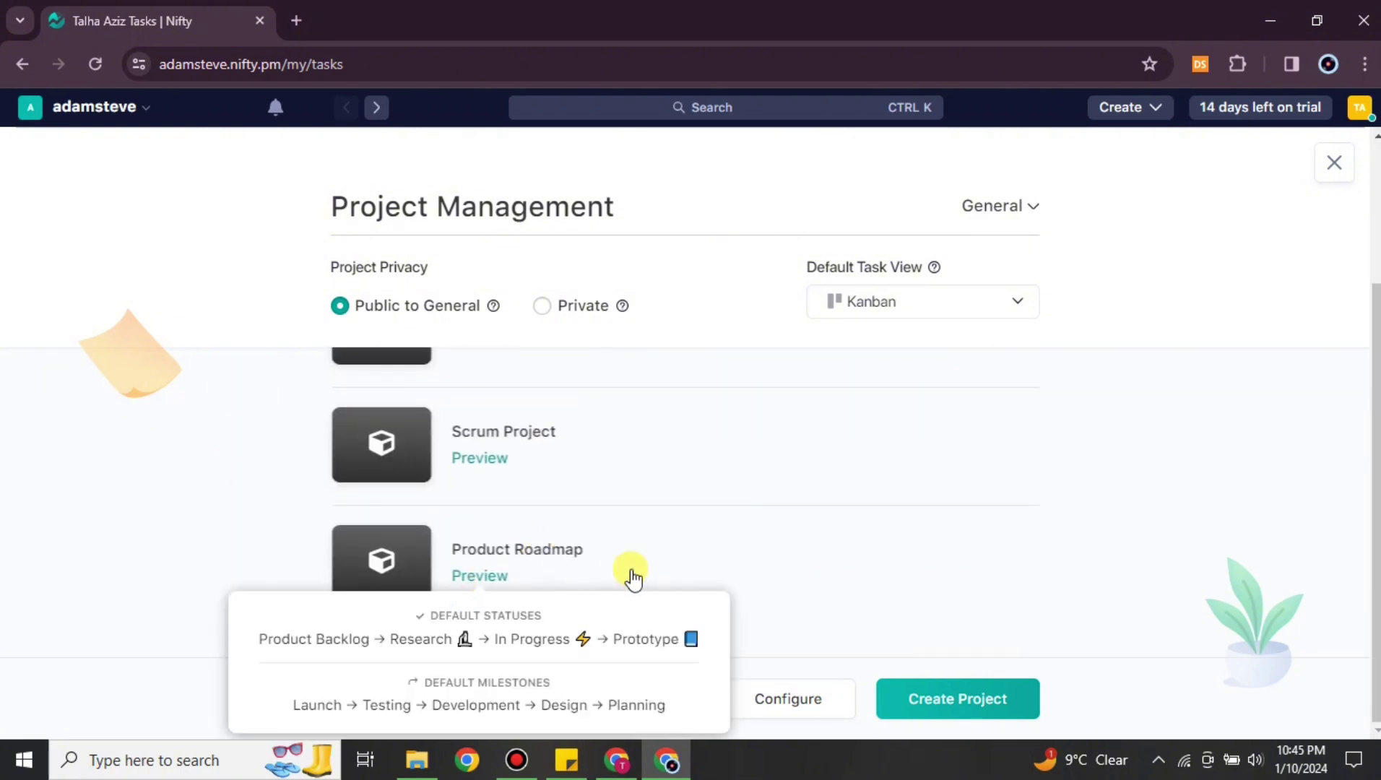
left_click(422, 571)
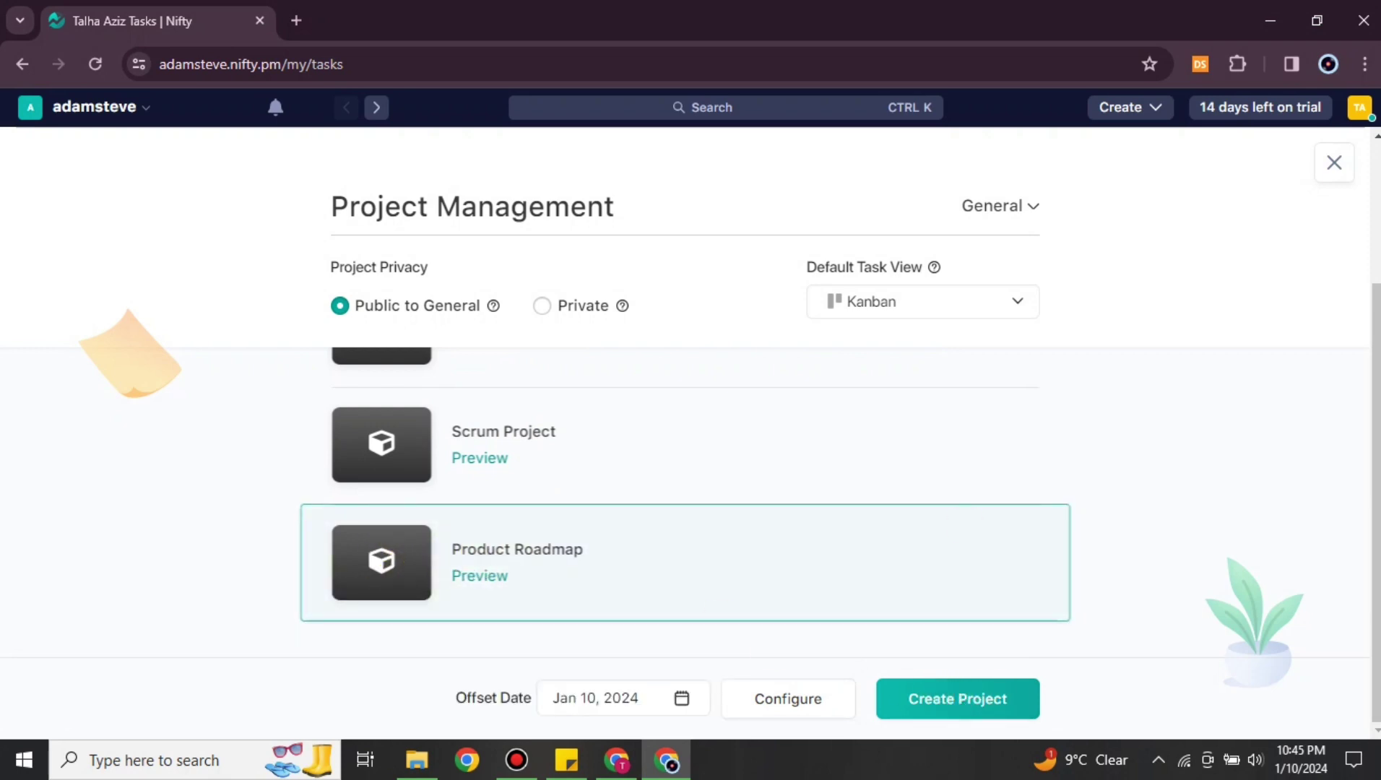
Set Timeline as the default task view and create the project.
left_click(1007, 309)
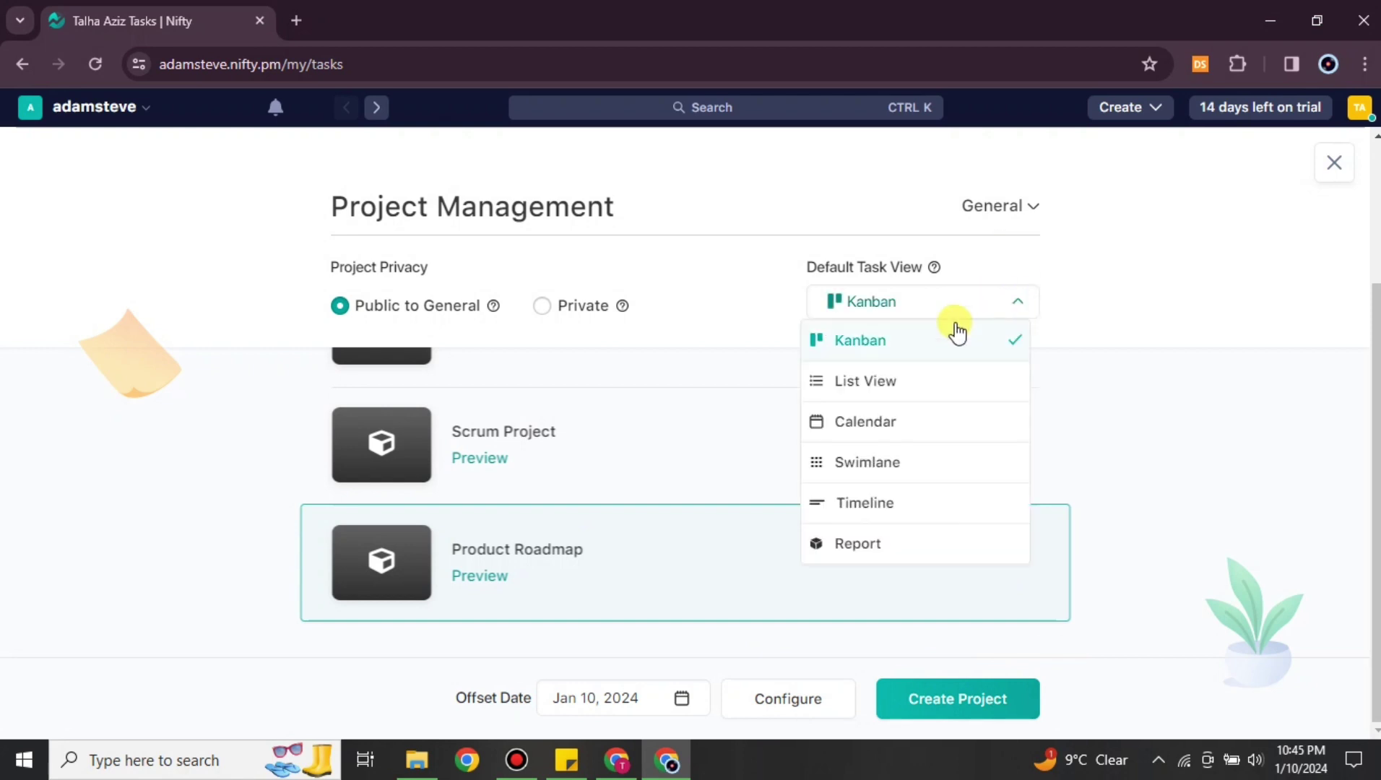
left_click(899, 504)
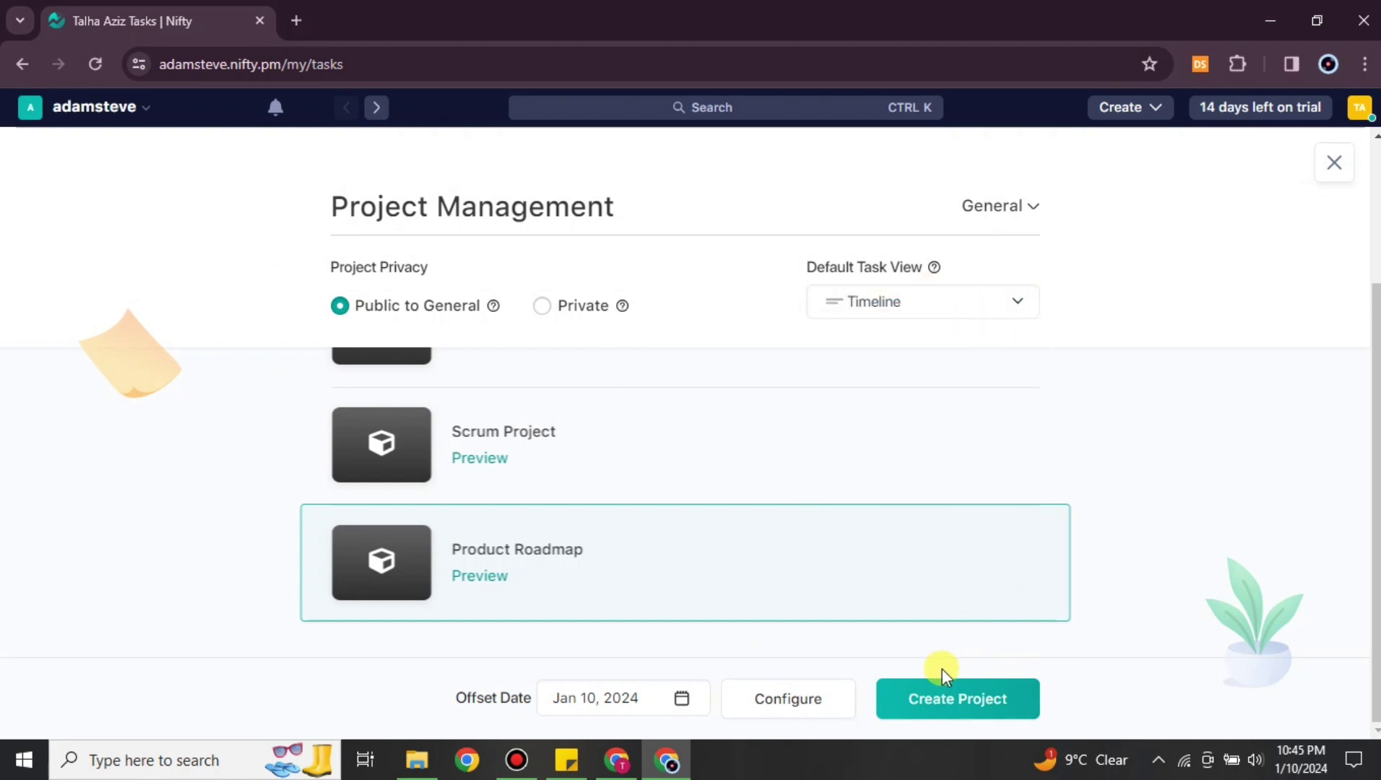
left_click(966, 706)
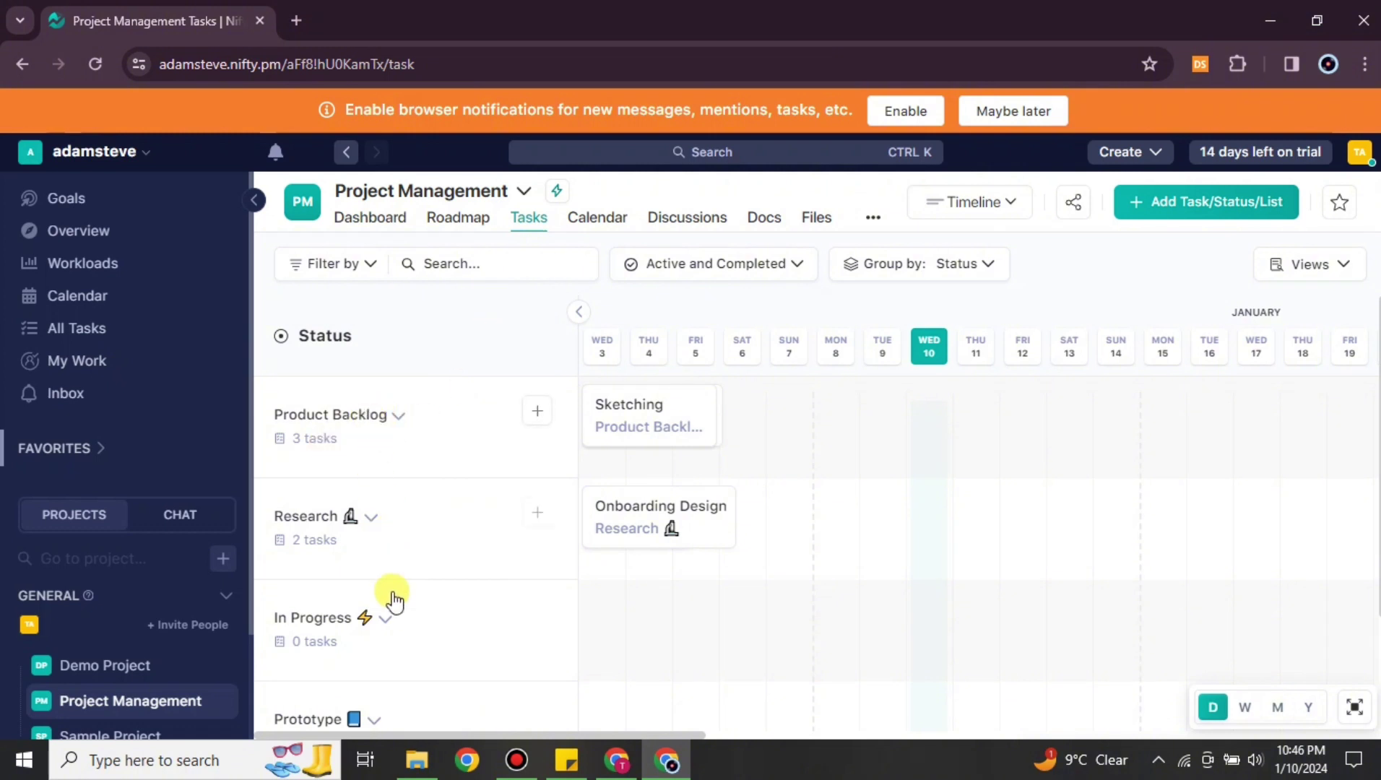
scroll(372, 585, "down", 2)
scroll(358, 621, "up", 2)
scroll(387, 659, "down", 2)
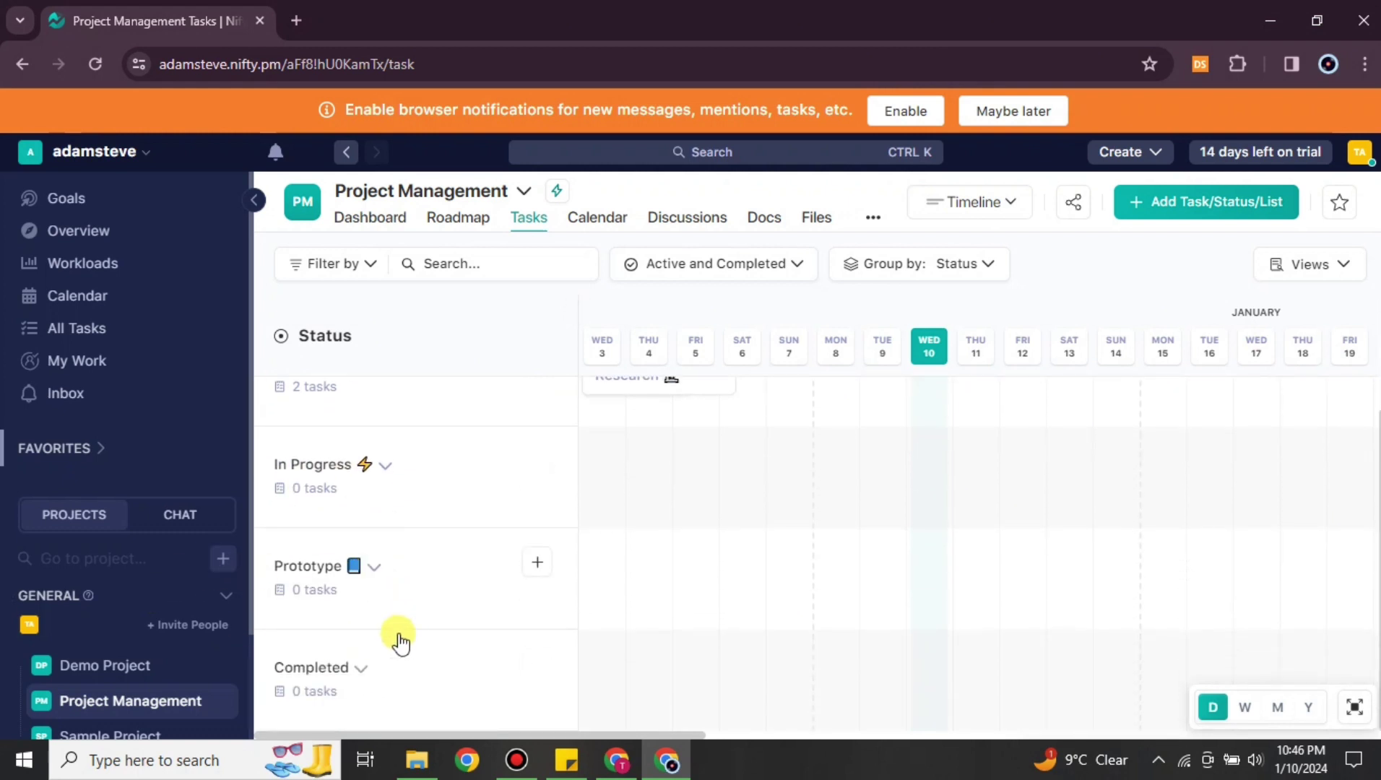
scroll(446, 606, "up", 2)
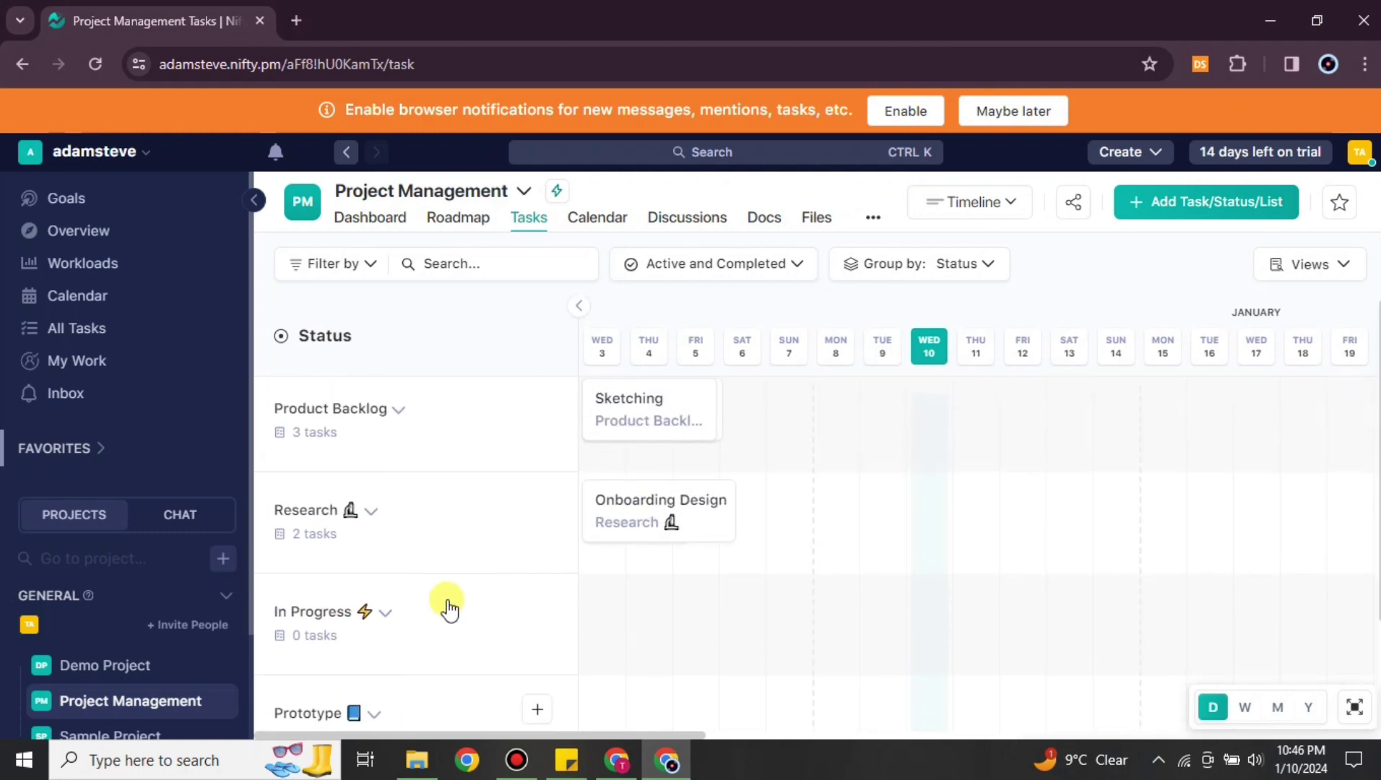
scroll(510, 589, "down", 2)
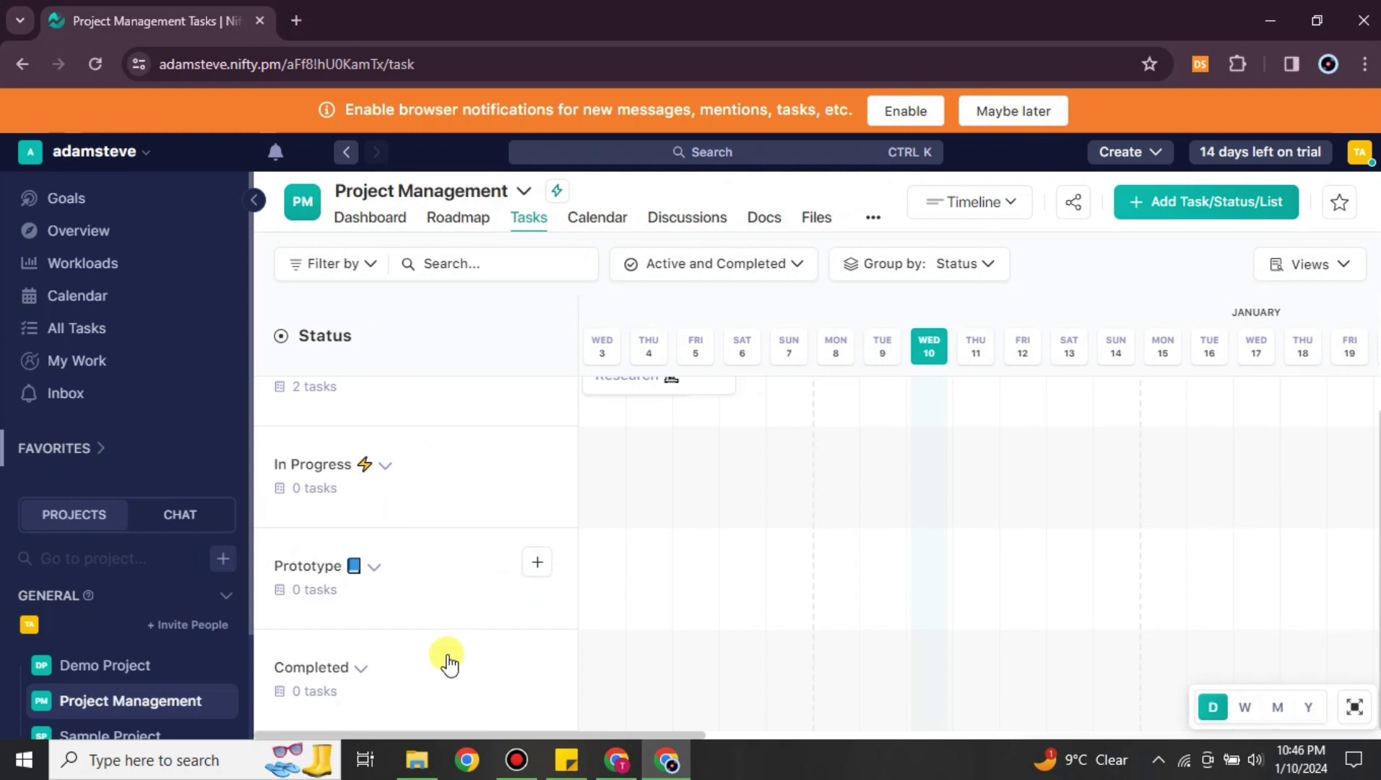
scroll(481, 442, "up", 2)
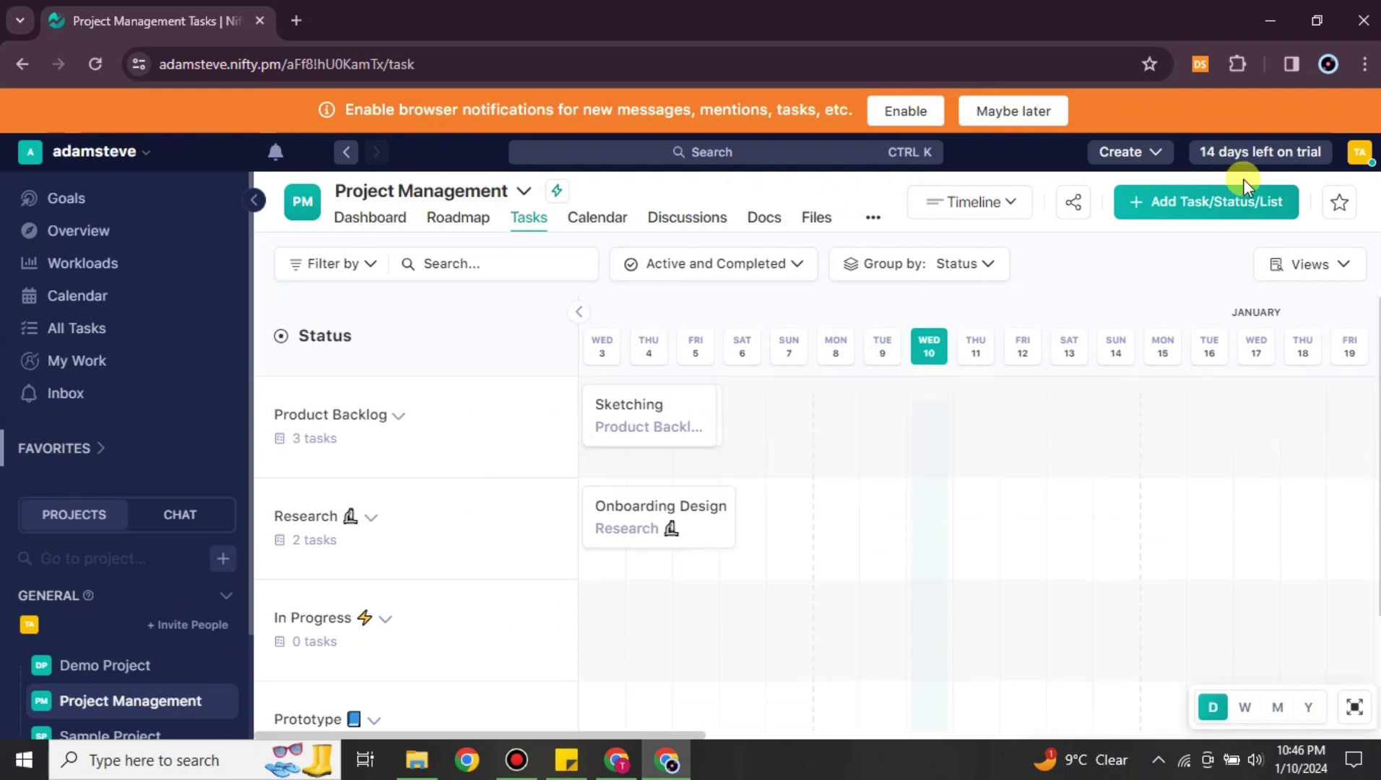
Create a new status named 'Testing' in the Project Management project.
left_click(1174, 206)
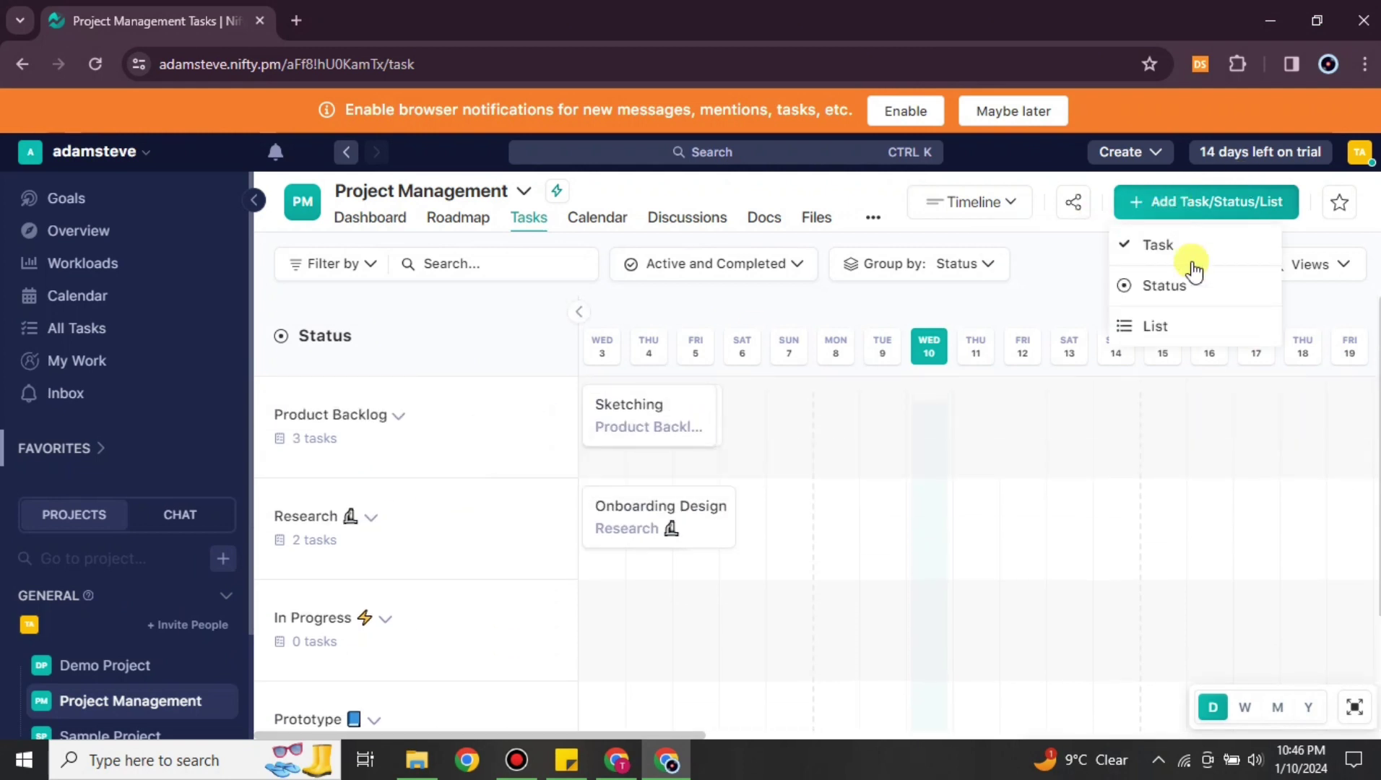
left_click(1146, 303)
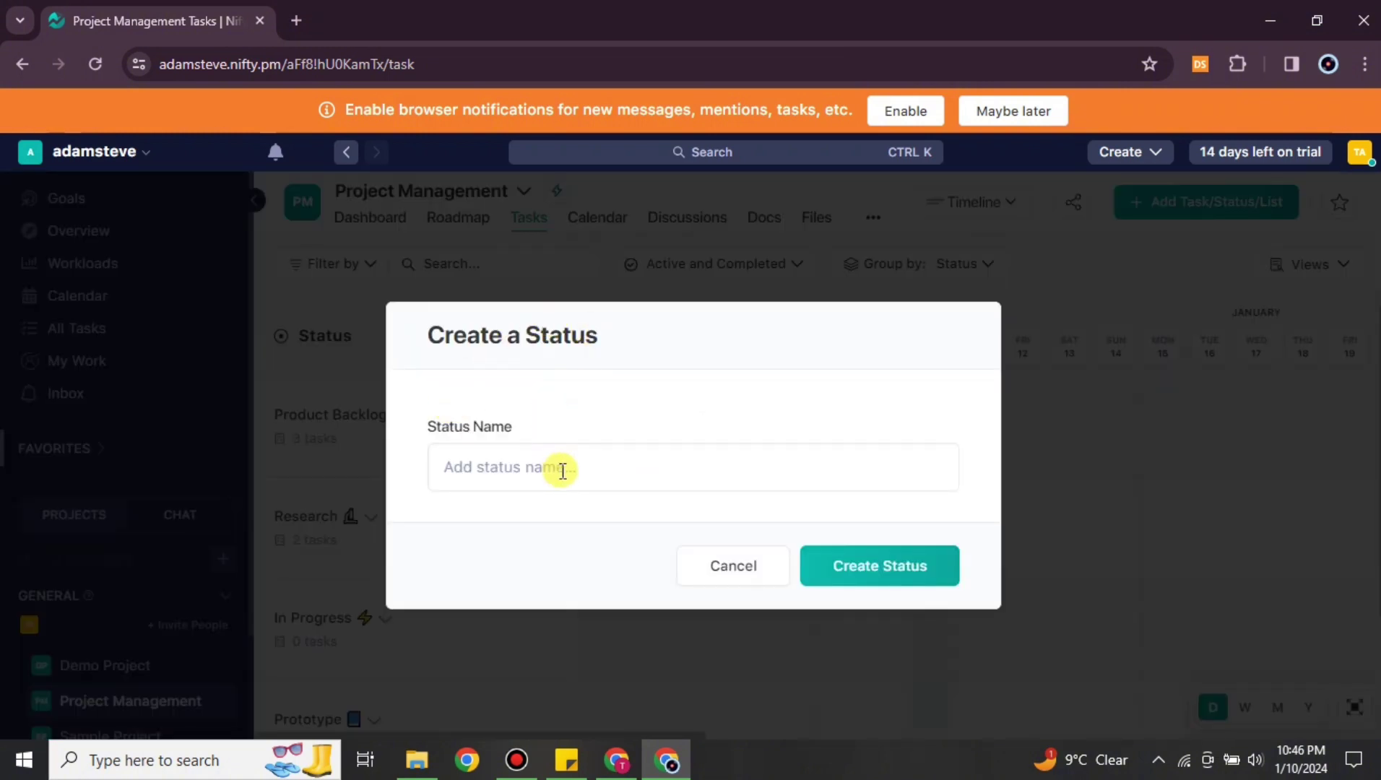
left_click(563, 470)
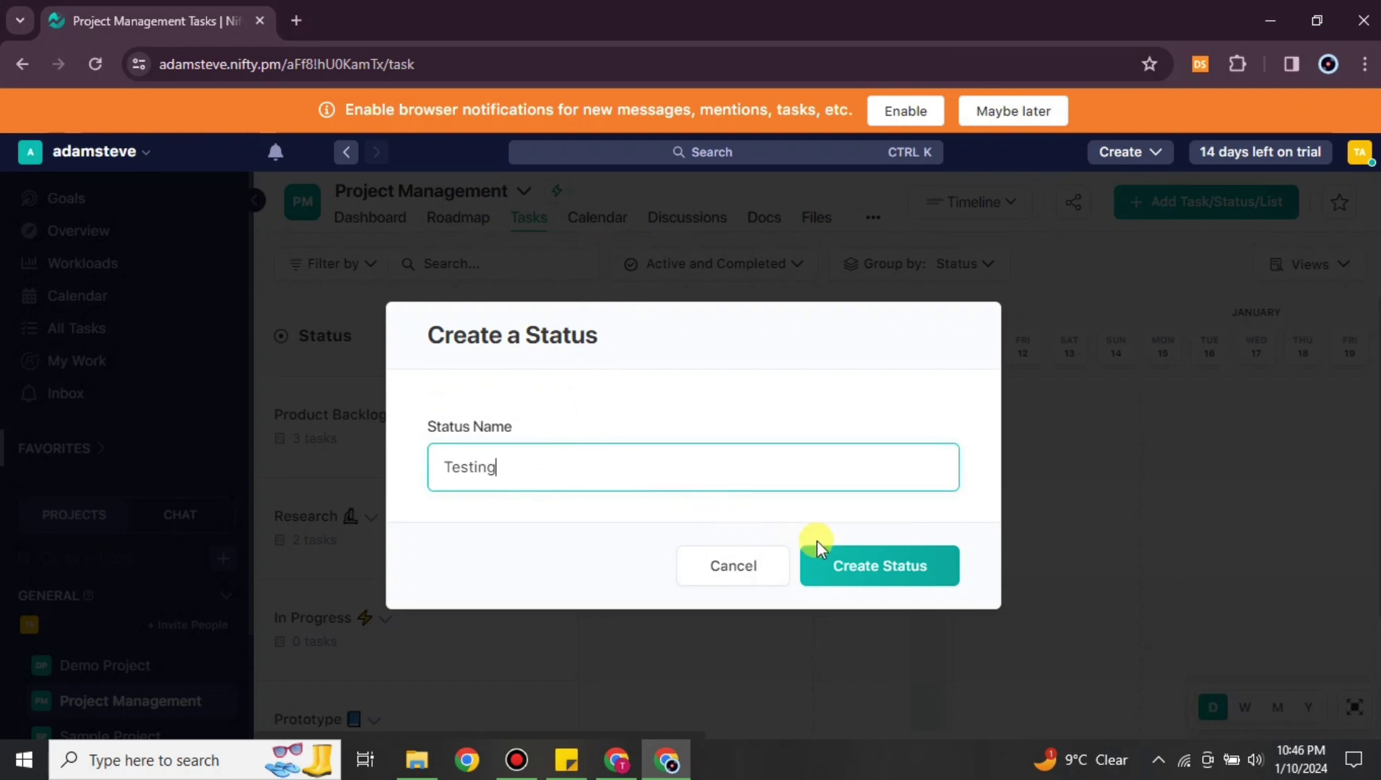
left_click(894, 567)
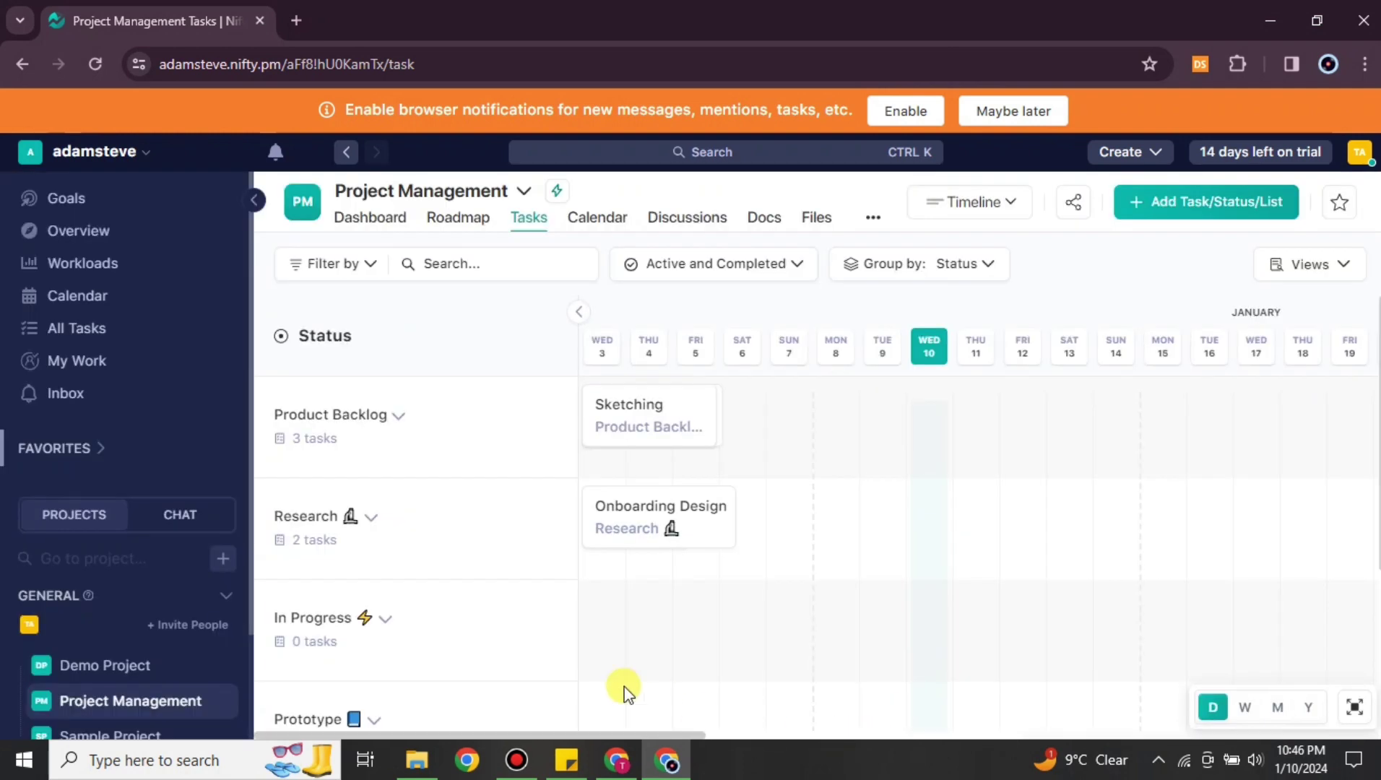
Open the Add a Task form from the + beside Product Backlog.
scroll(466, 657, "down", 3)
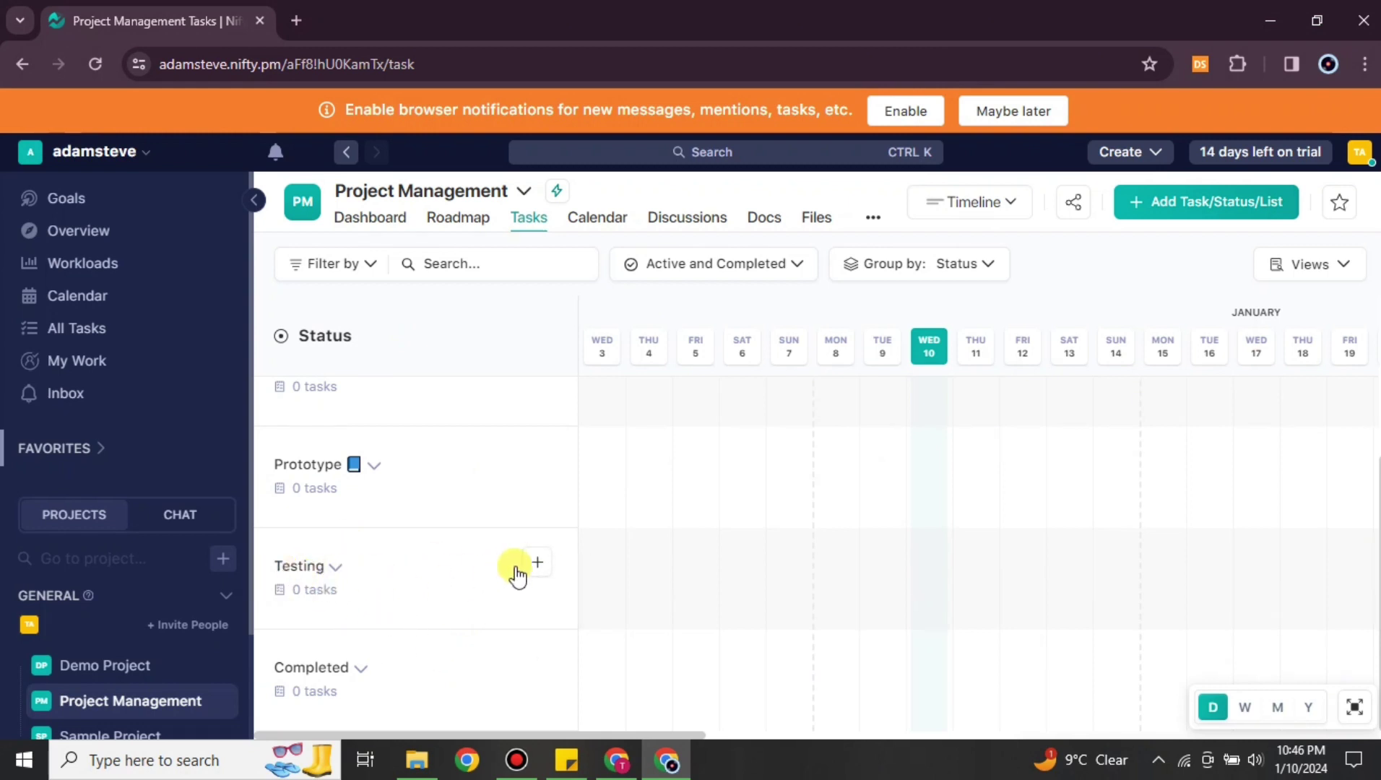
scroll(511, 570, "up", 3)
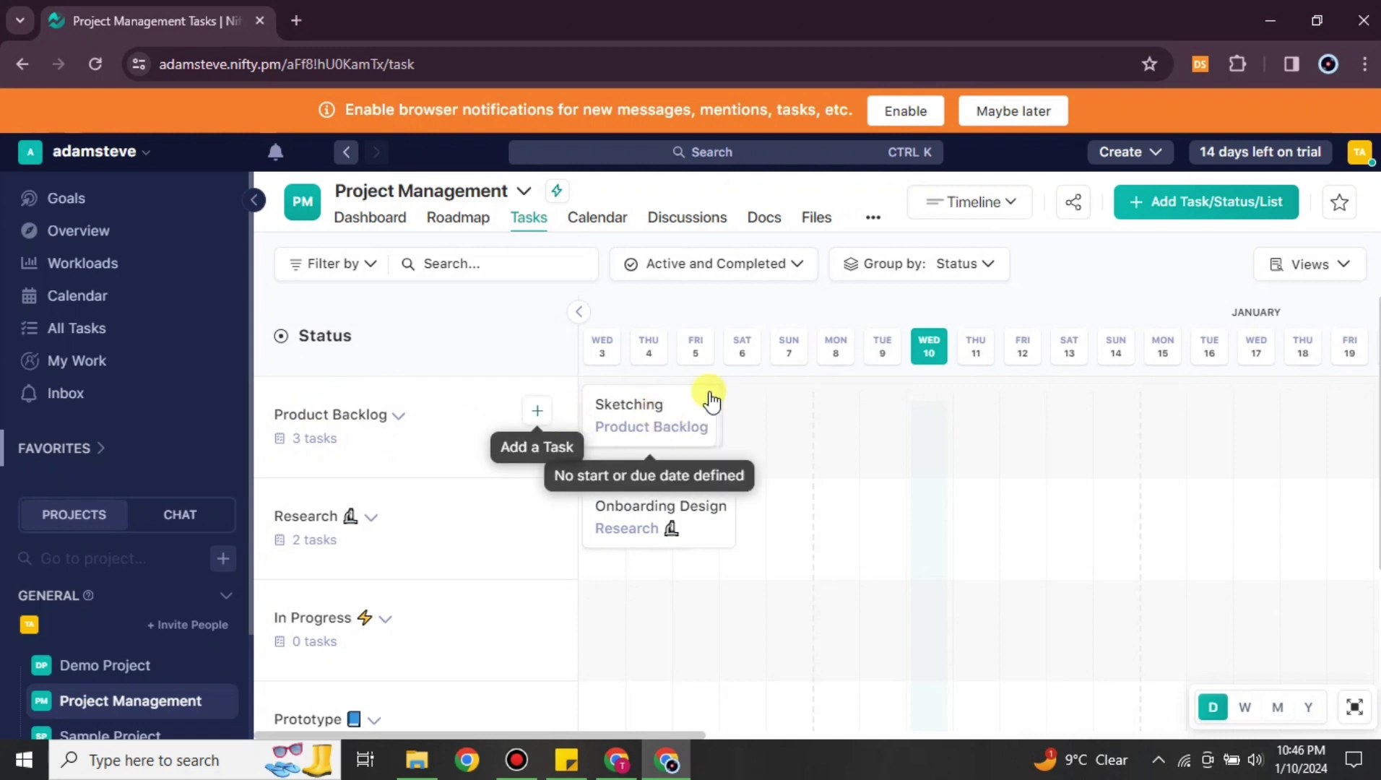
left_click(539, 405)
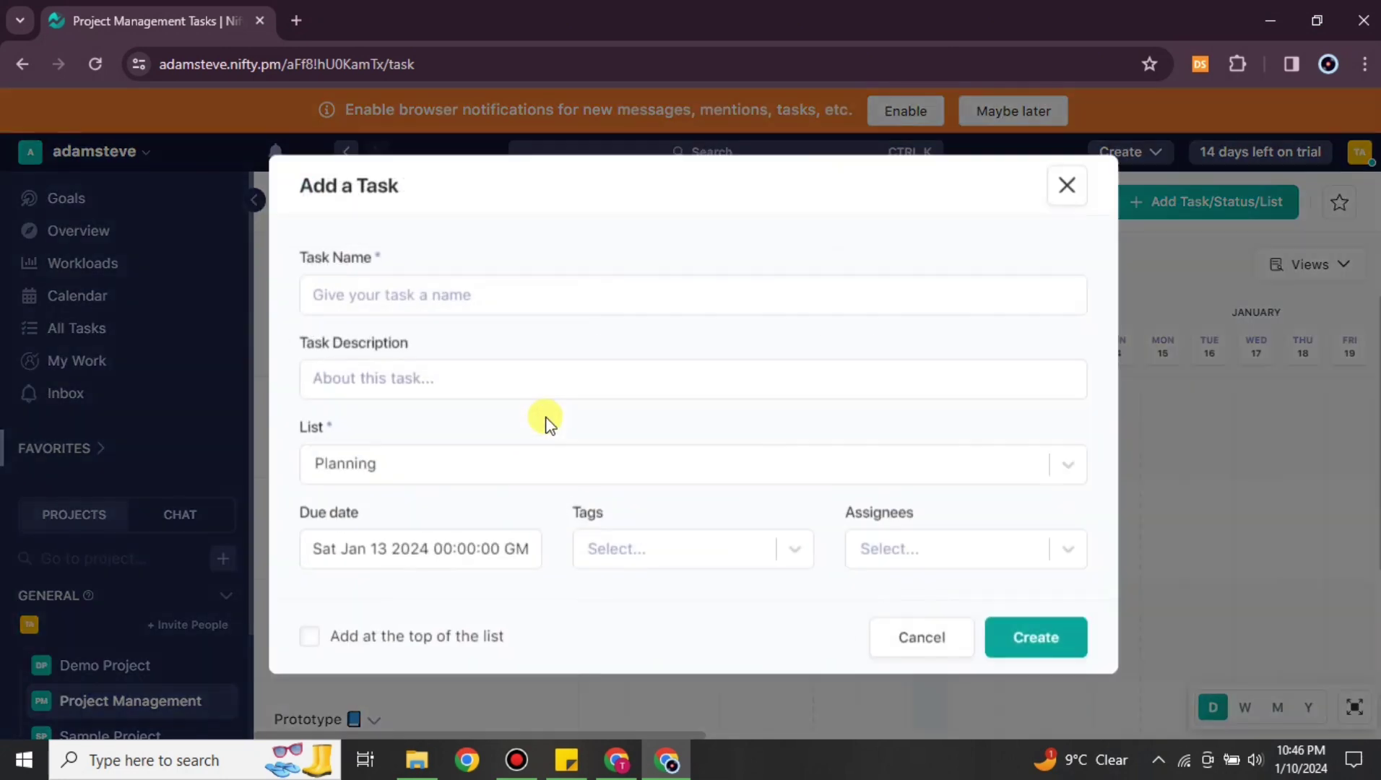
Name the task 'Design Research' and describe it as 'Research for different designs'.
left_click(528, 296)
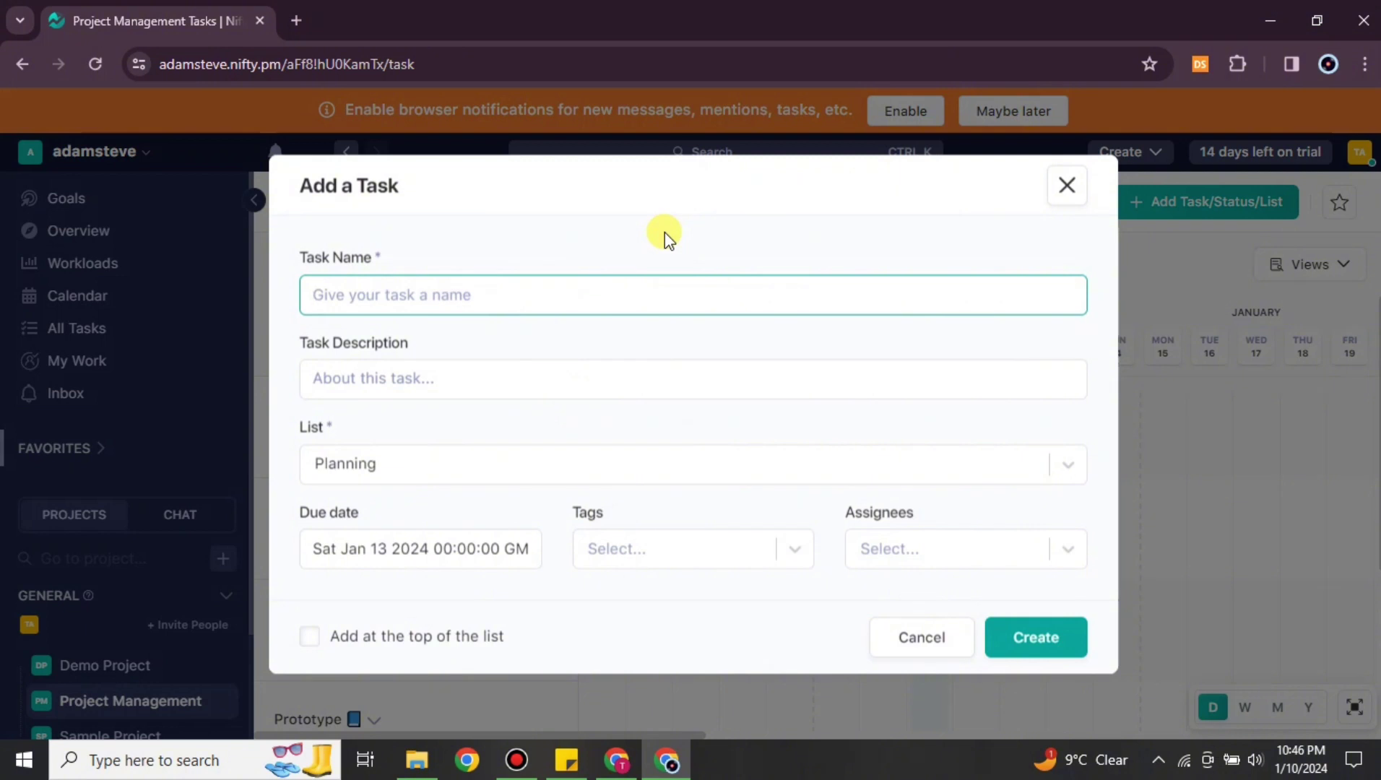
type("Design Research")
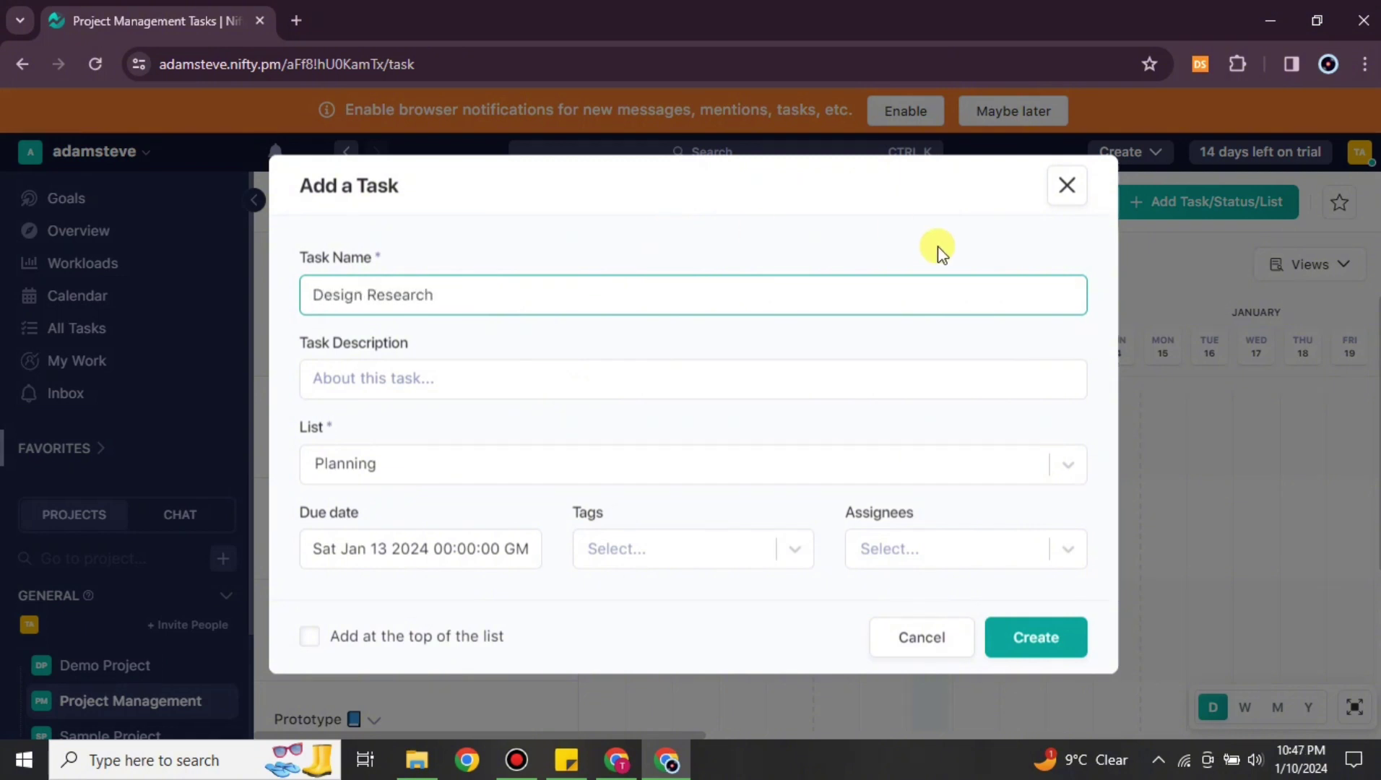
left_click(764, 375)
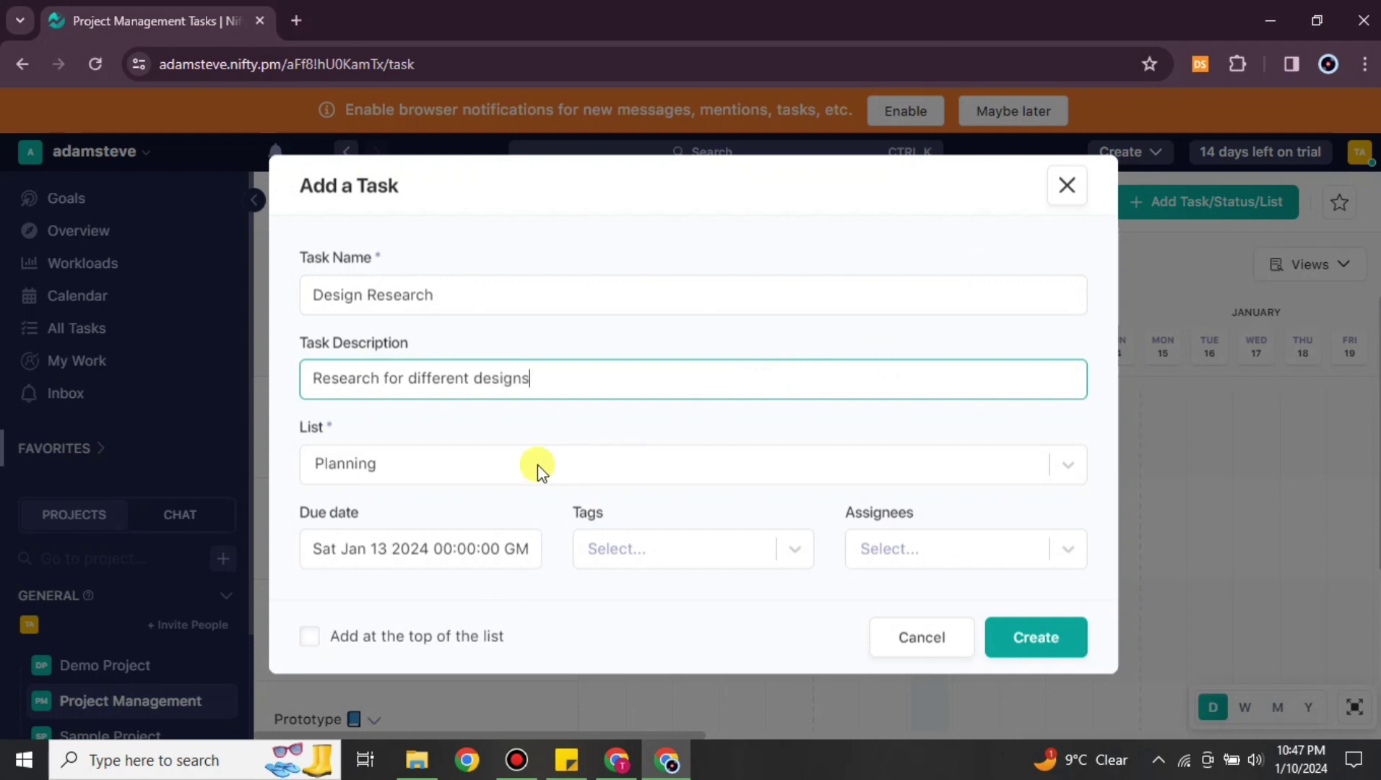
Place the task in the Design list and tag it Medium Priority.
left_click(473, 471)
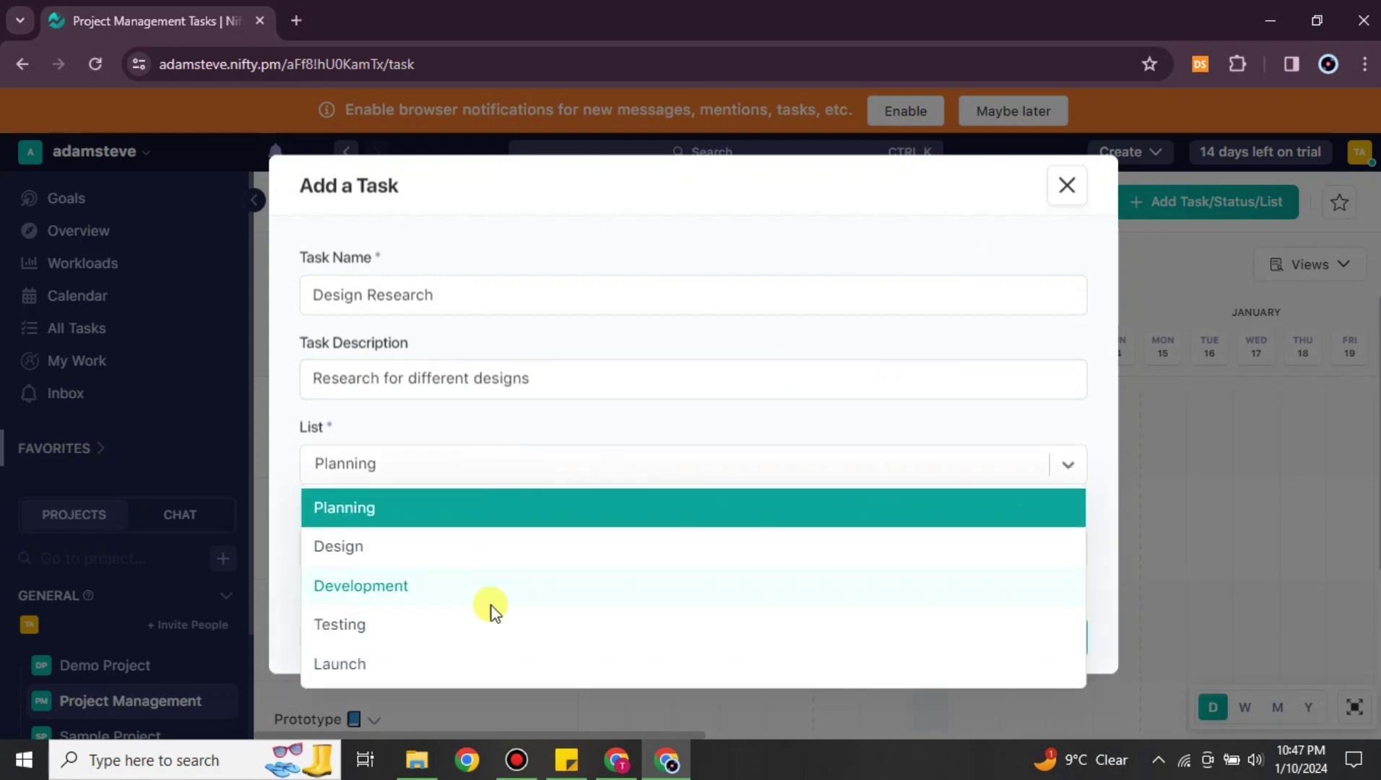
left_click(379, 554)
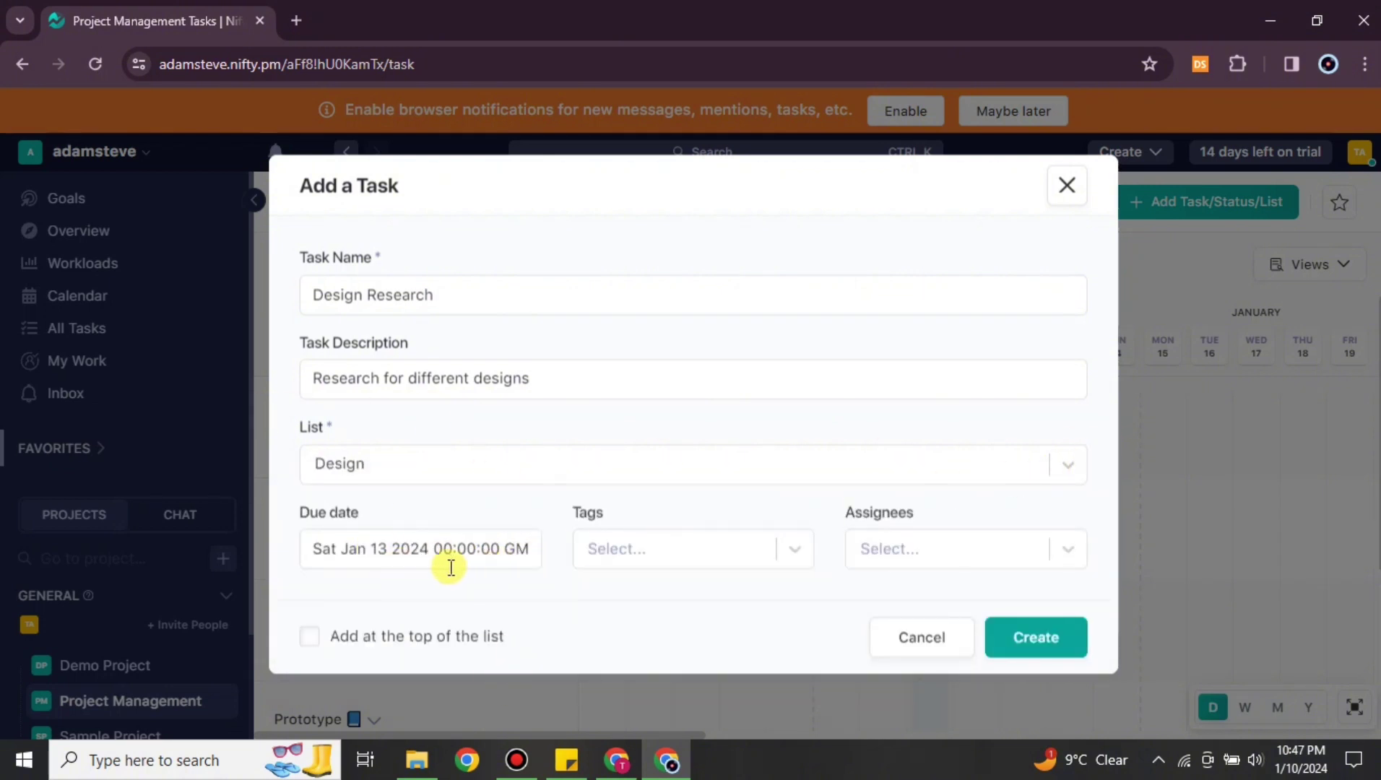
left_click(794, 549)
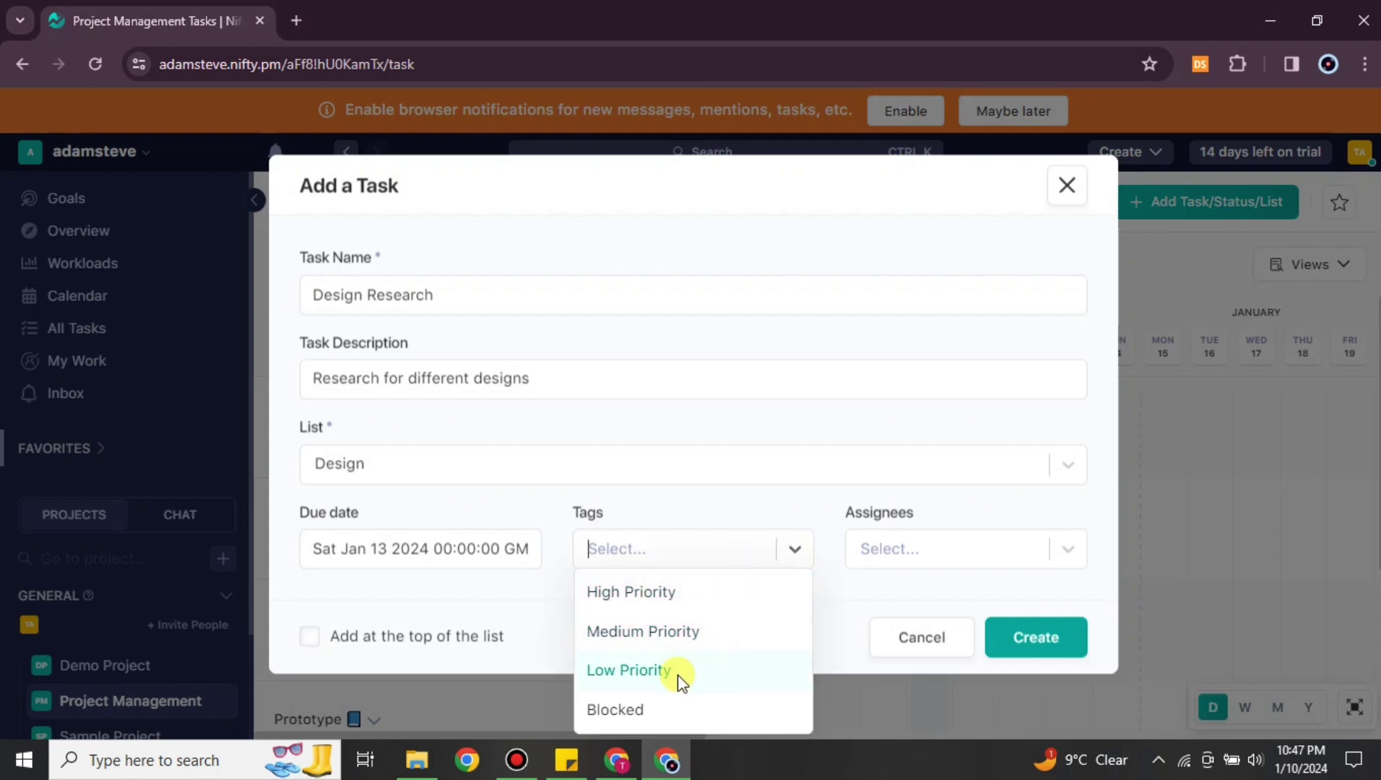
left_click(675, 631)
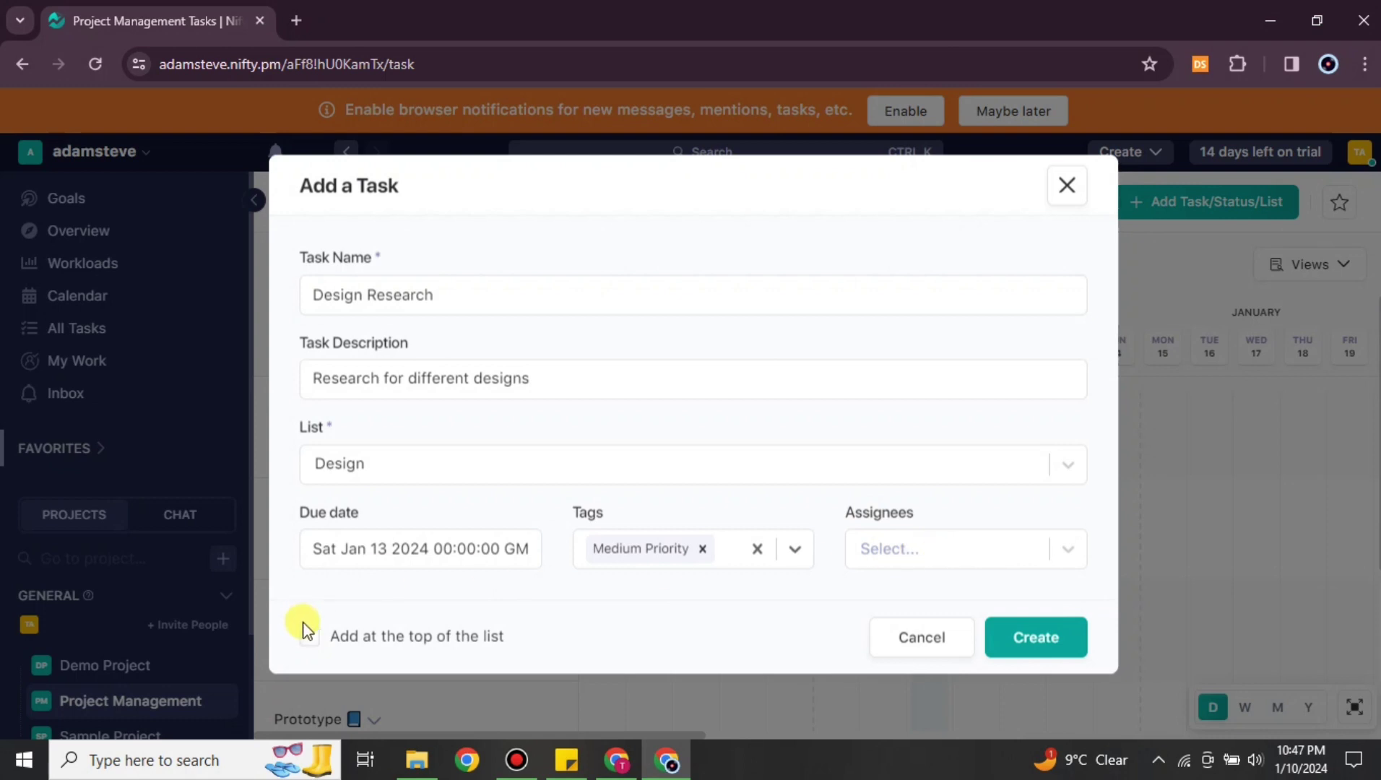
Create the Design Research task (PRO-6) and open Onboarding Design's details.
left_click(1040, 645)
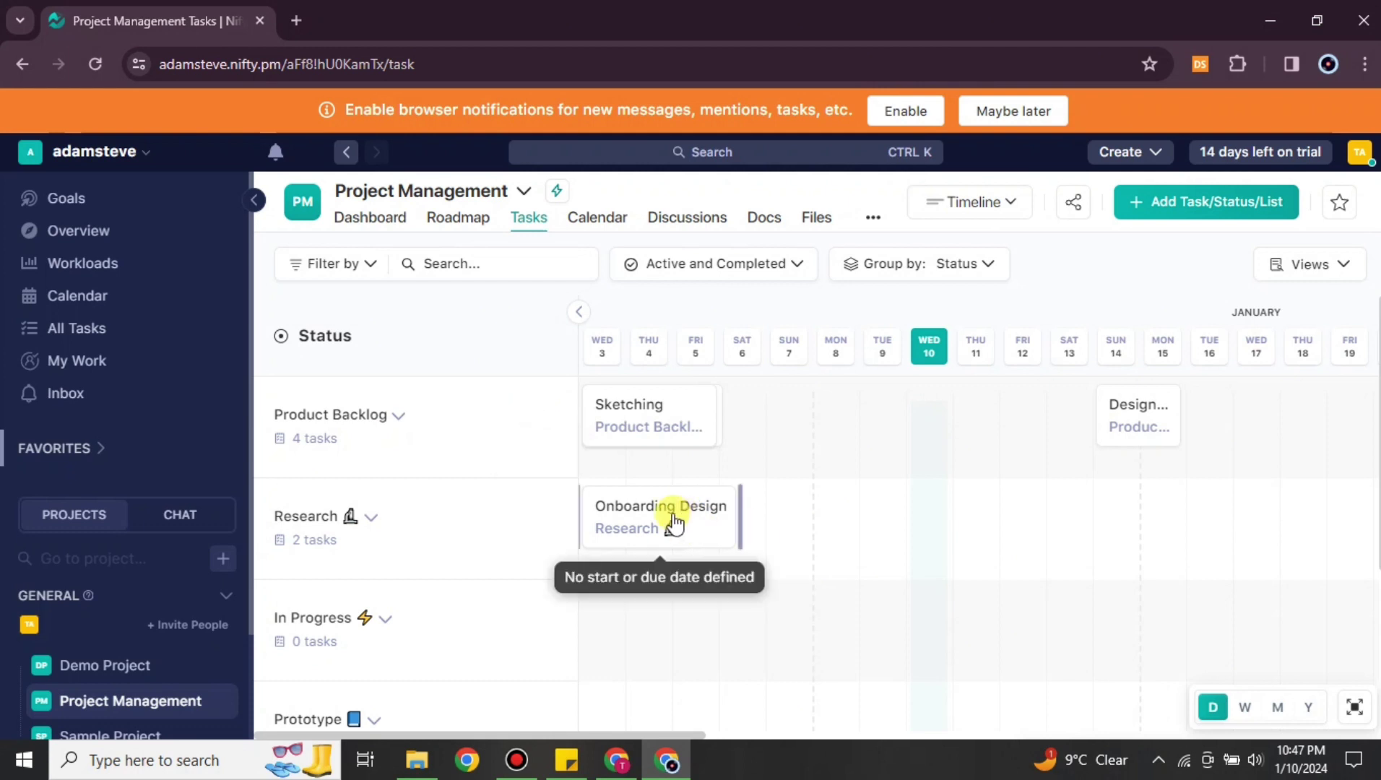
left_click(708, 518)
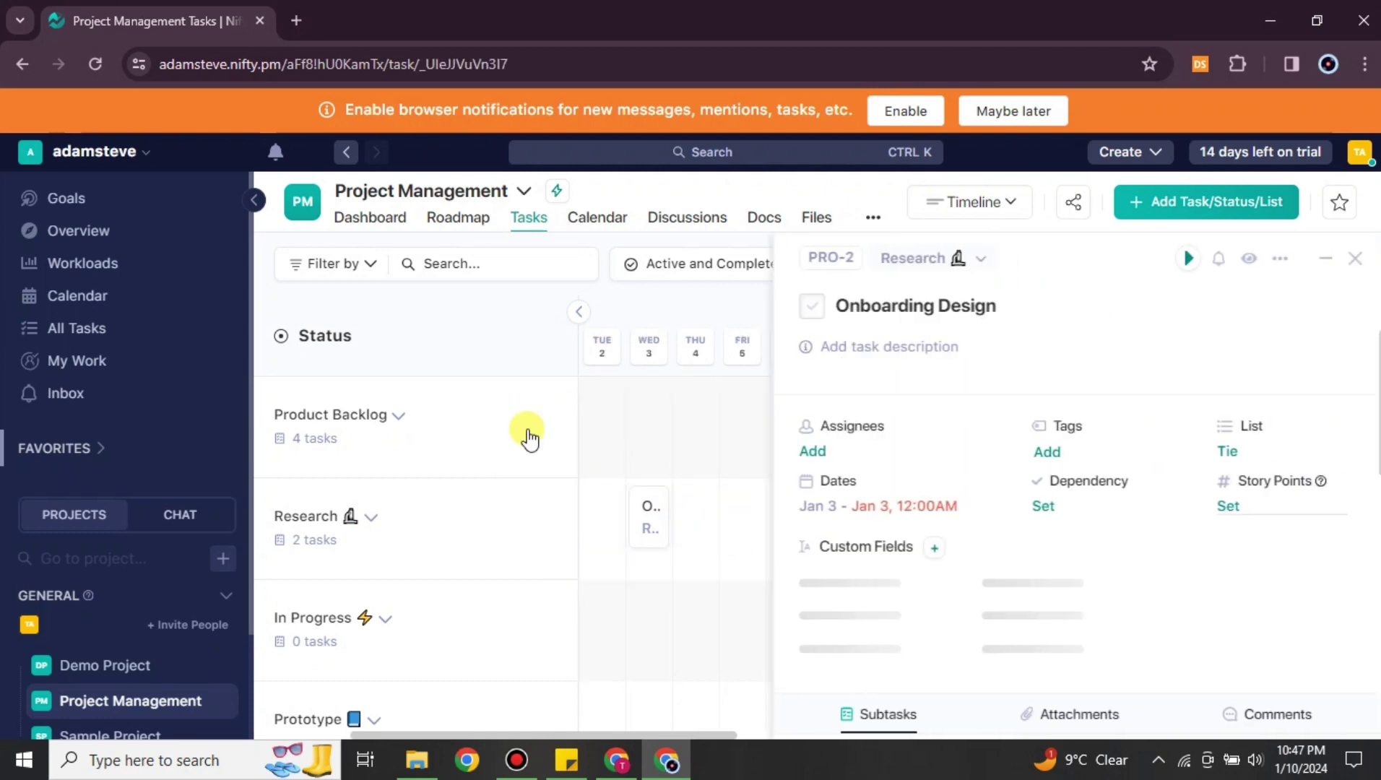
Retitle task PRO-2 from Onboarding Design to 'Find trends' and close its detail panel.
left_click(998, 309)
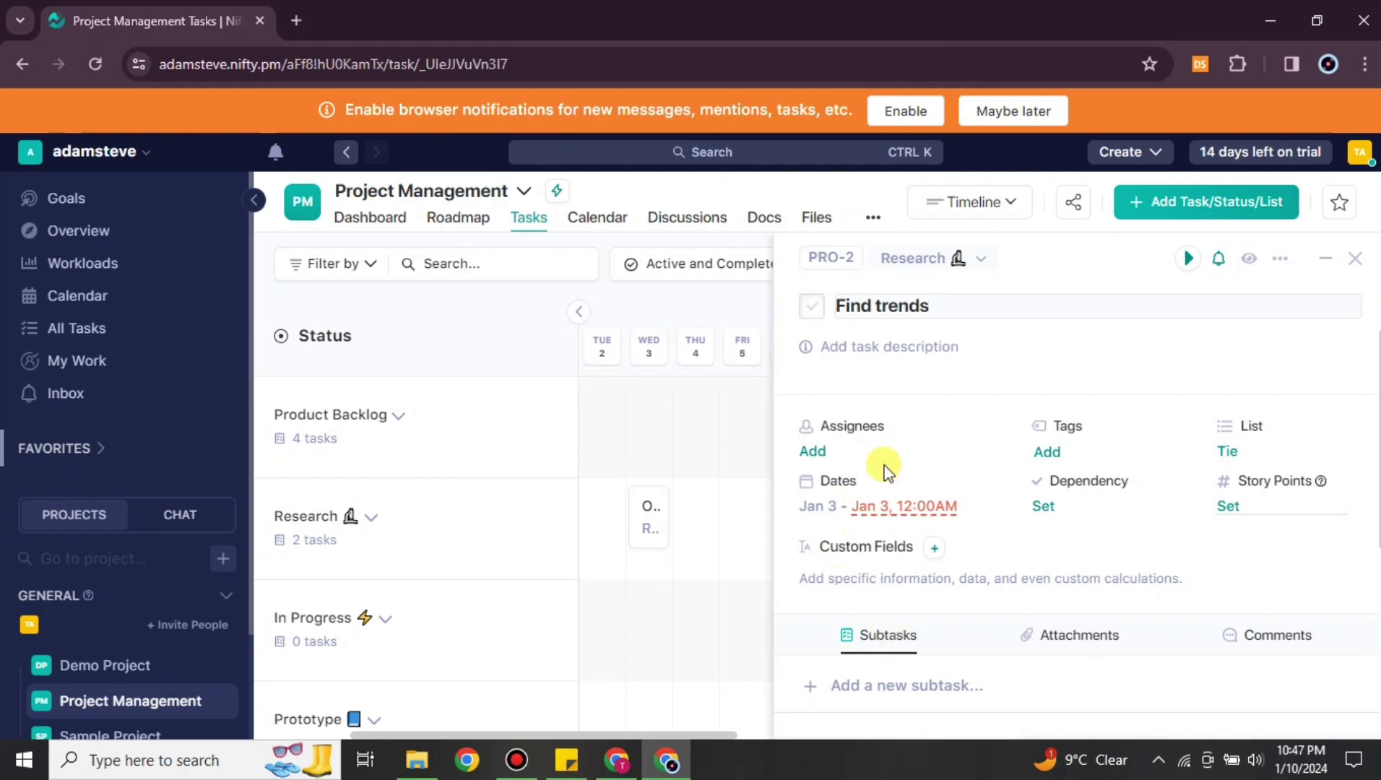
scroll(911, 655, "down", 3)
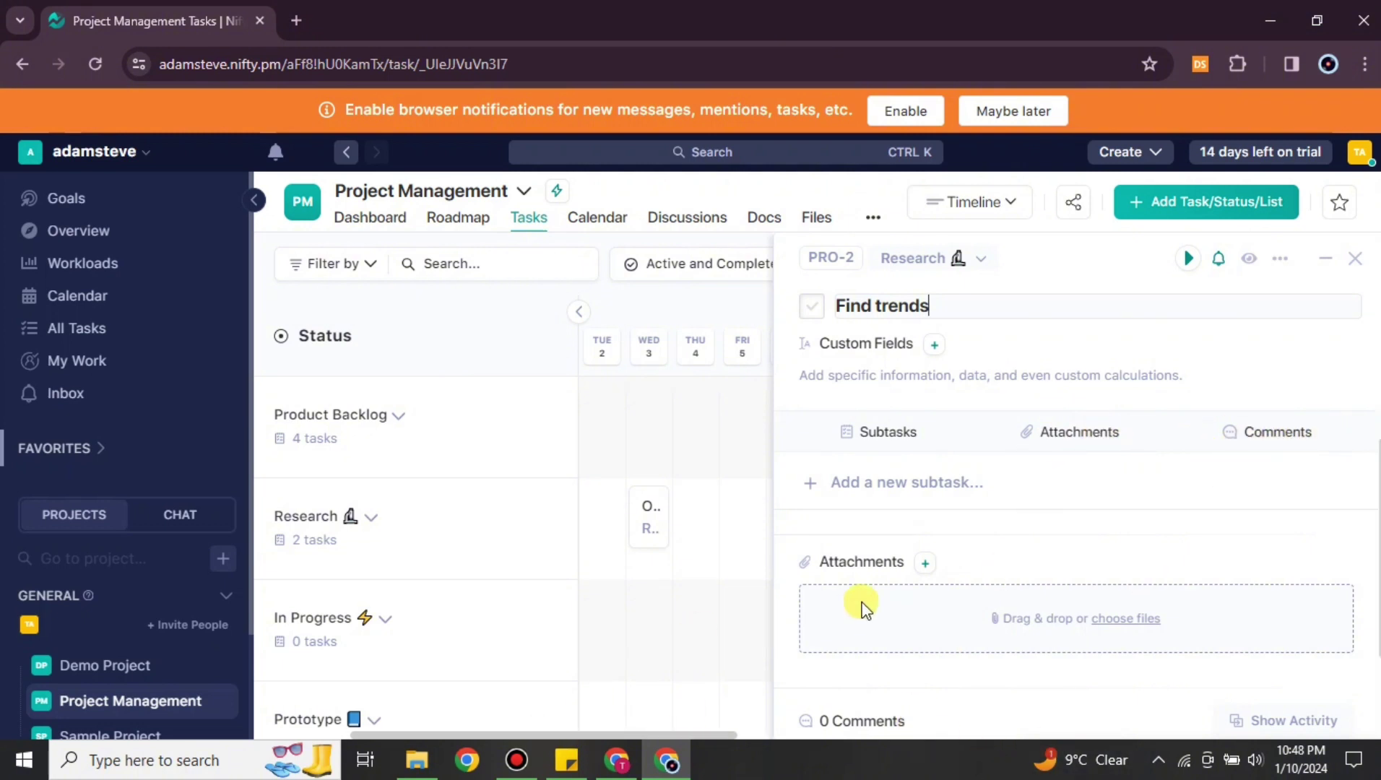
scroll(827, 612, "up", 3)
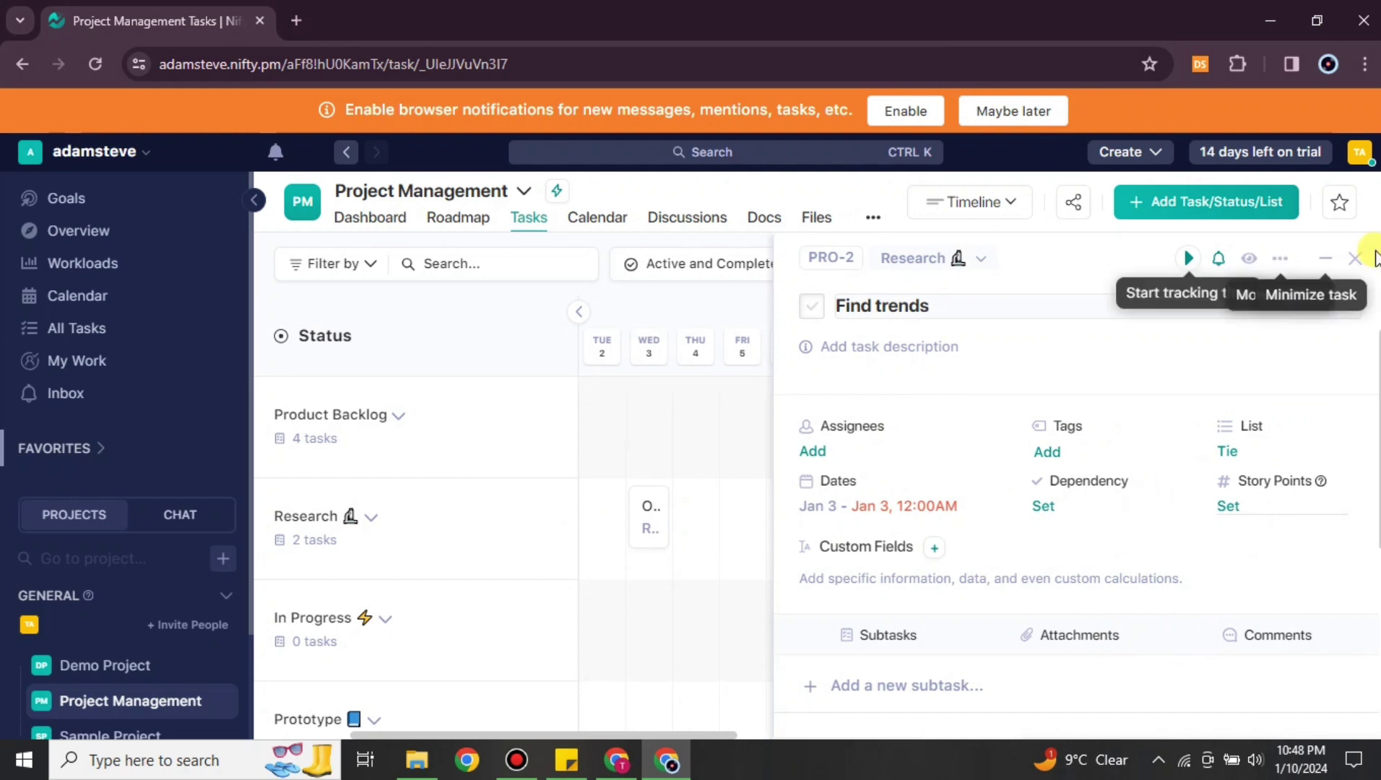
left_click(1357, 260)
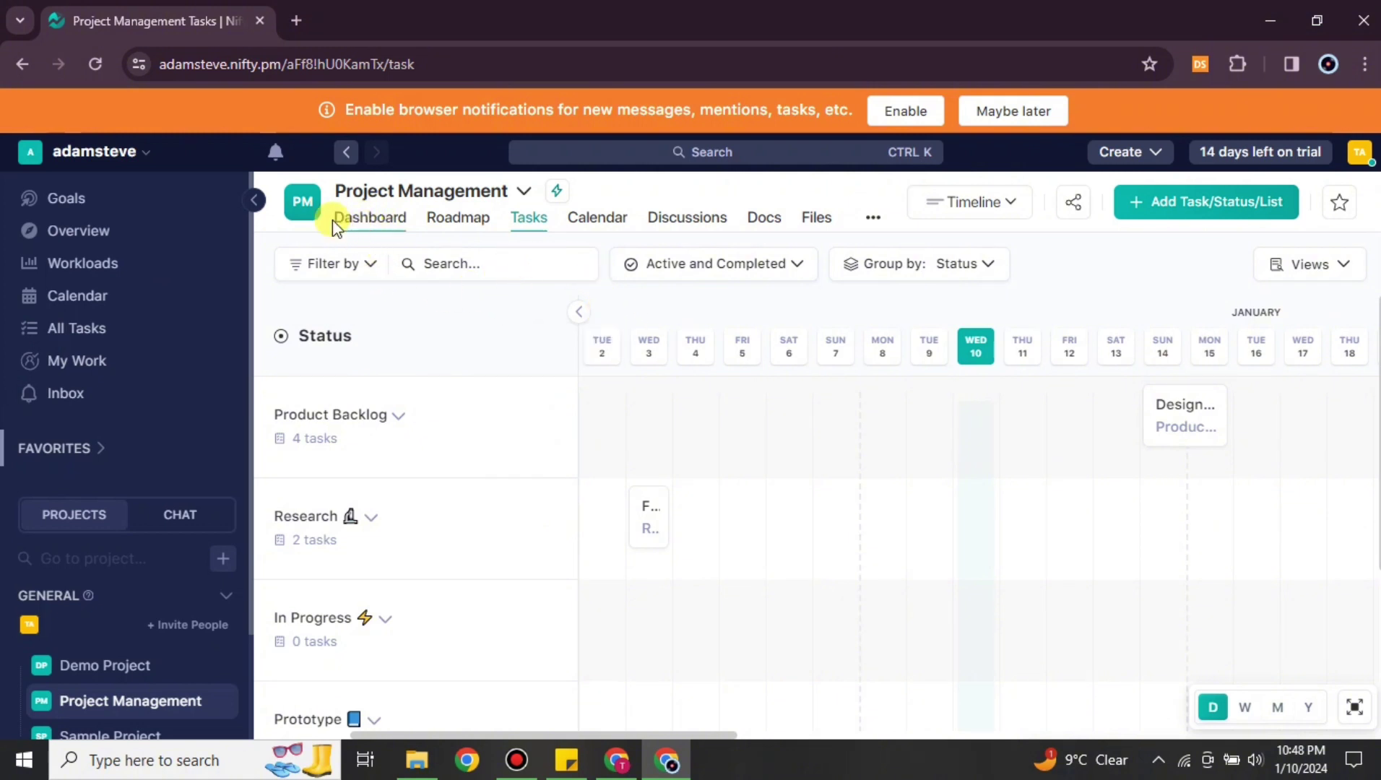
From the project Dashboard, choose Add member under Project Members to reach Invite People.
left_click(368, 220)
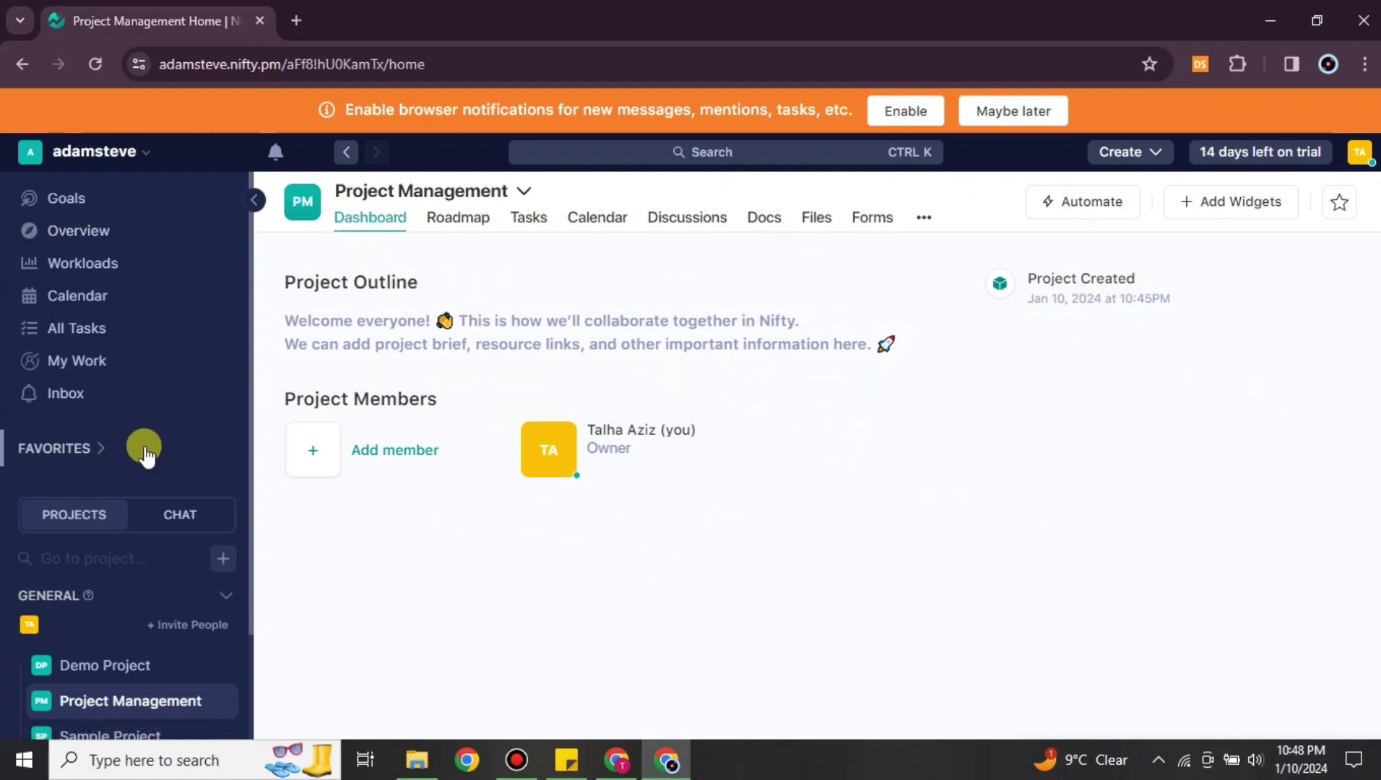
left_click(310, 468)
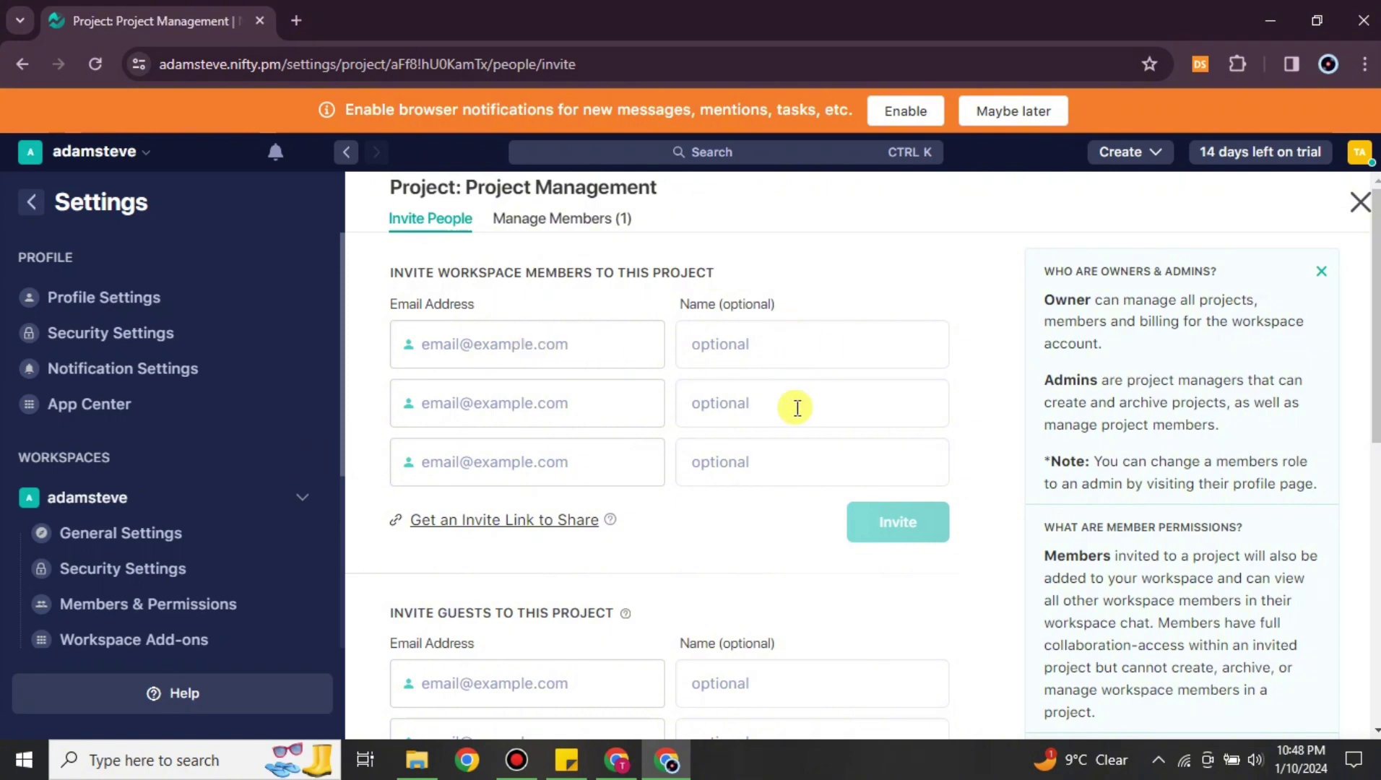
Close the Invite People settings without inviting anyone, back to the Project Management dashboard.
scroll(790, 663, "down", 3)
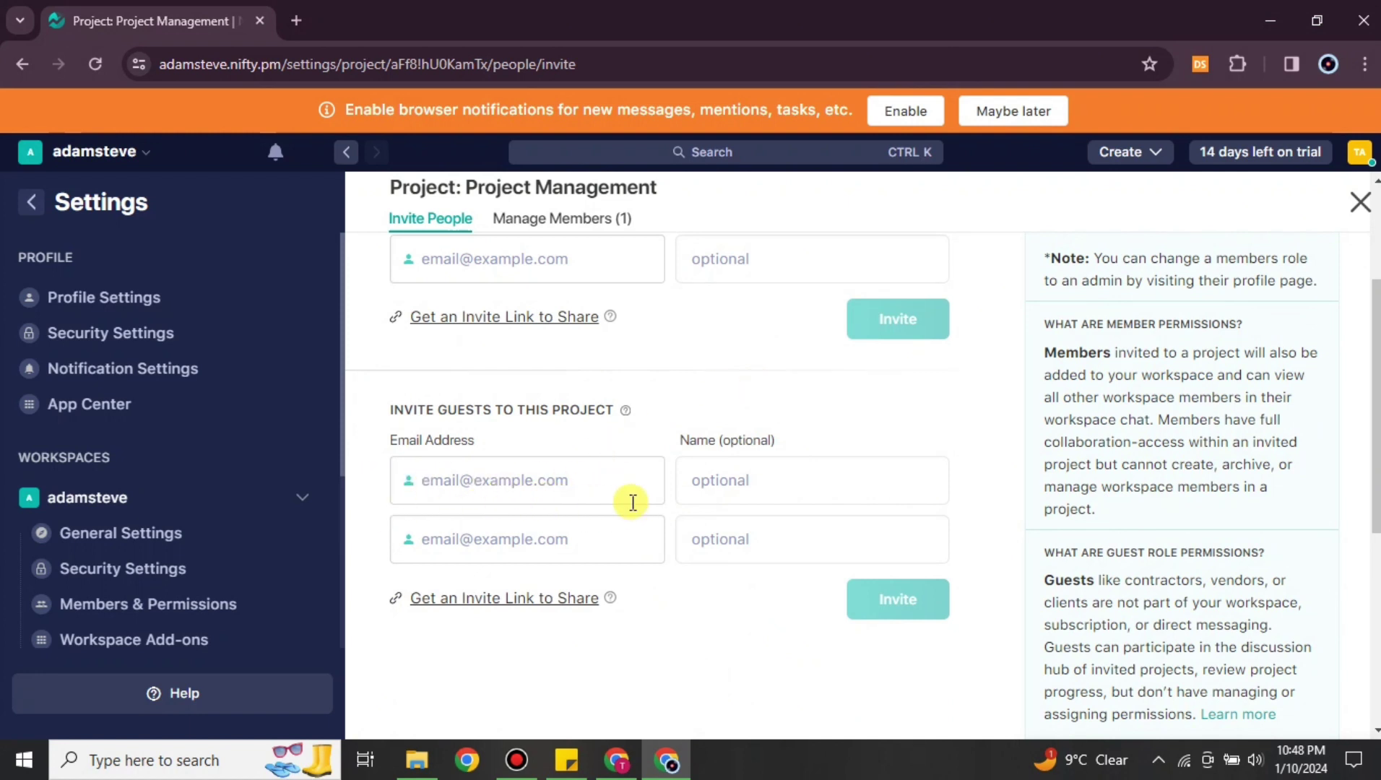
scroll(600, 404, "up", 3)
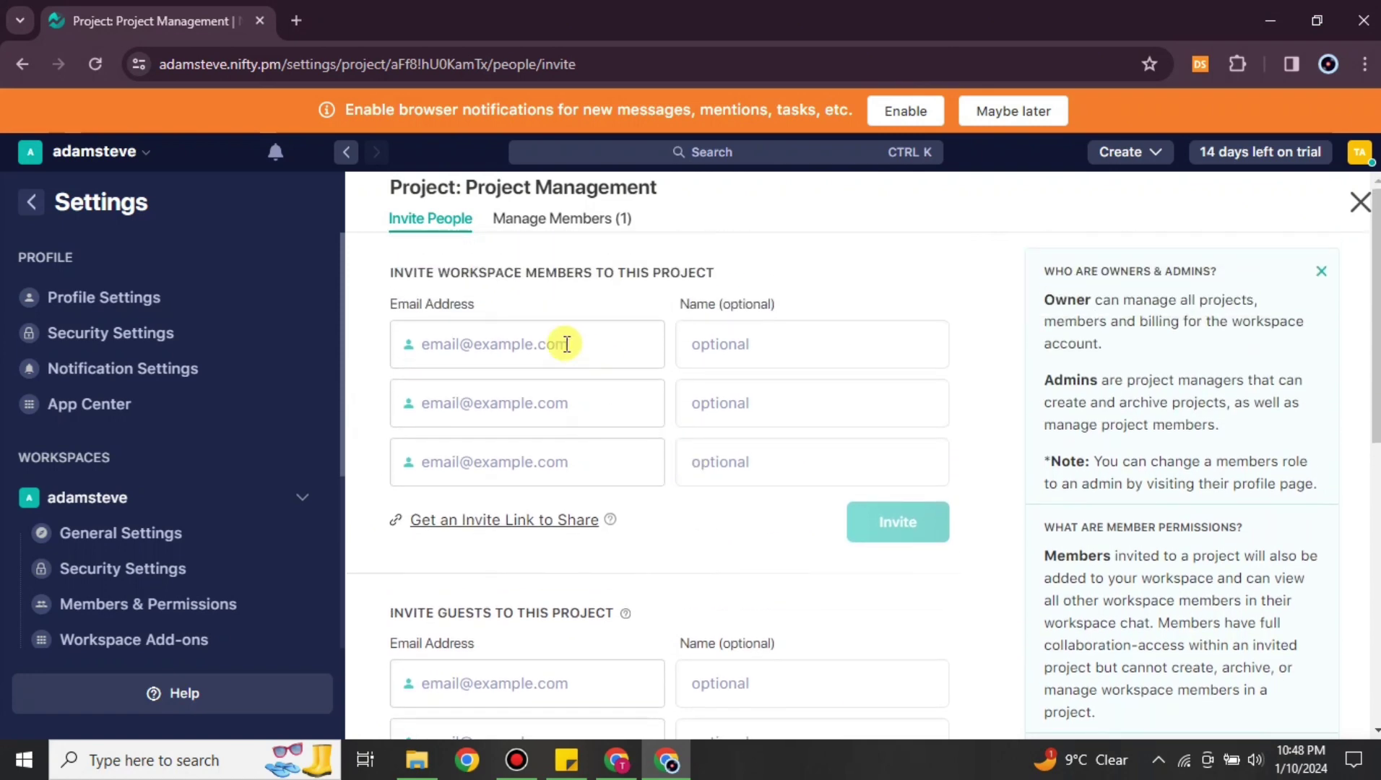
left_click(1361, 202)
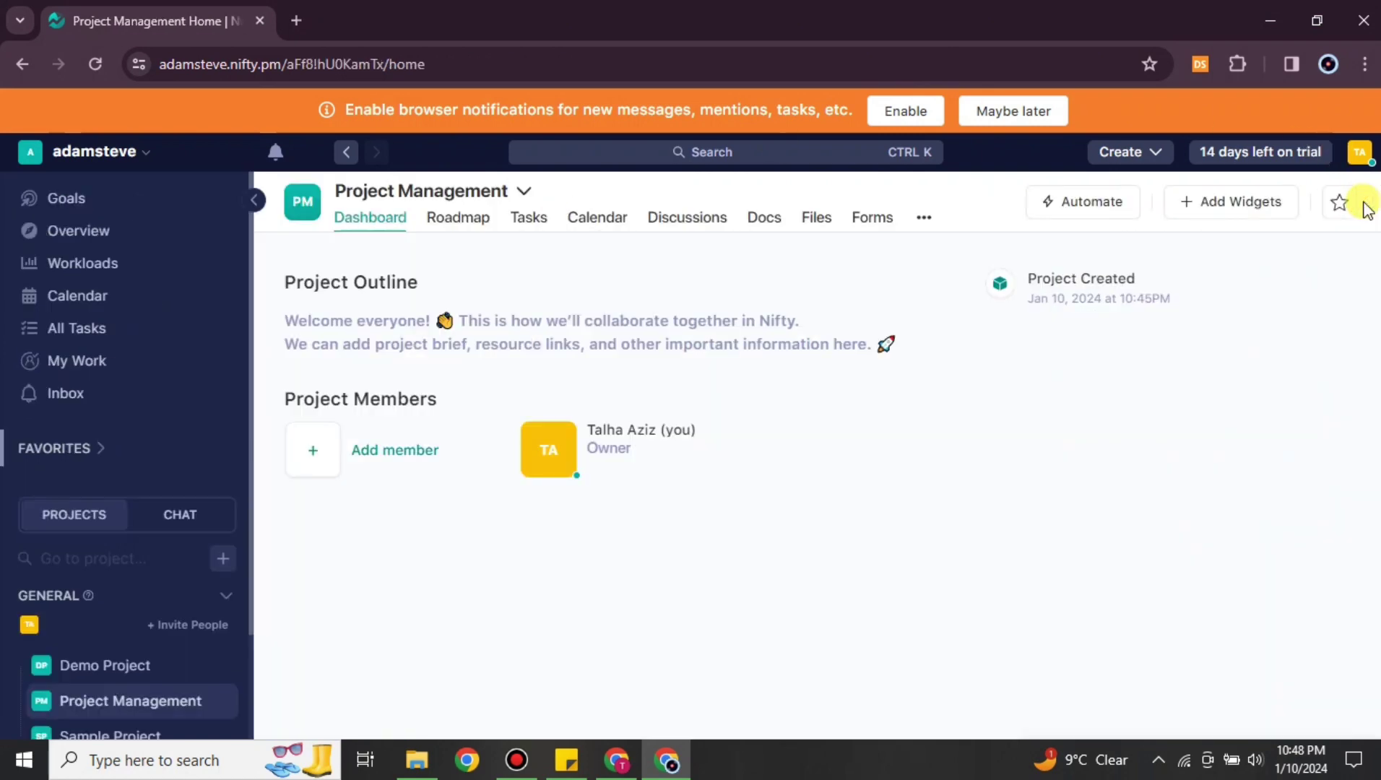
Show the Roadmap and review Active Milestones: Planning (Jan 10–15) and Design (Jan 15–20), both 0%.
left_click(448, 225)
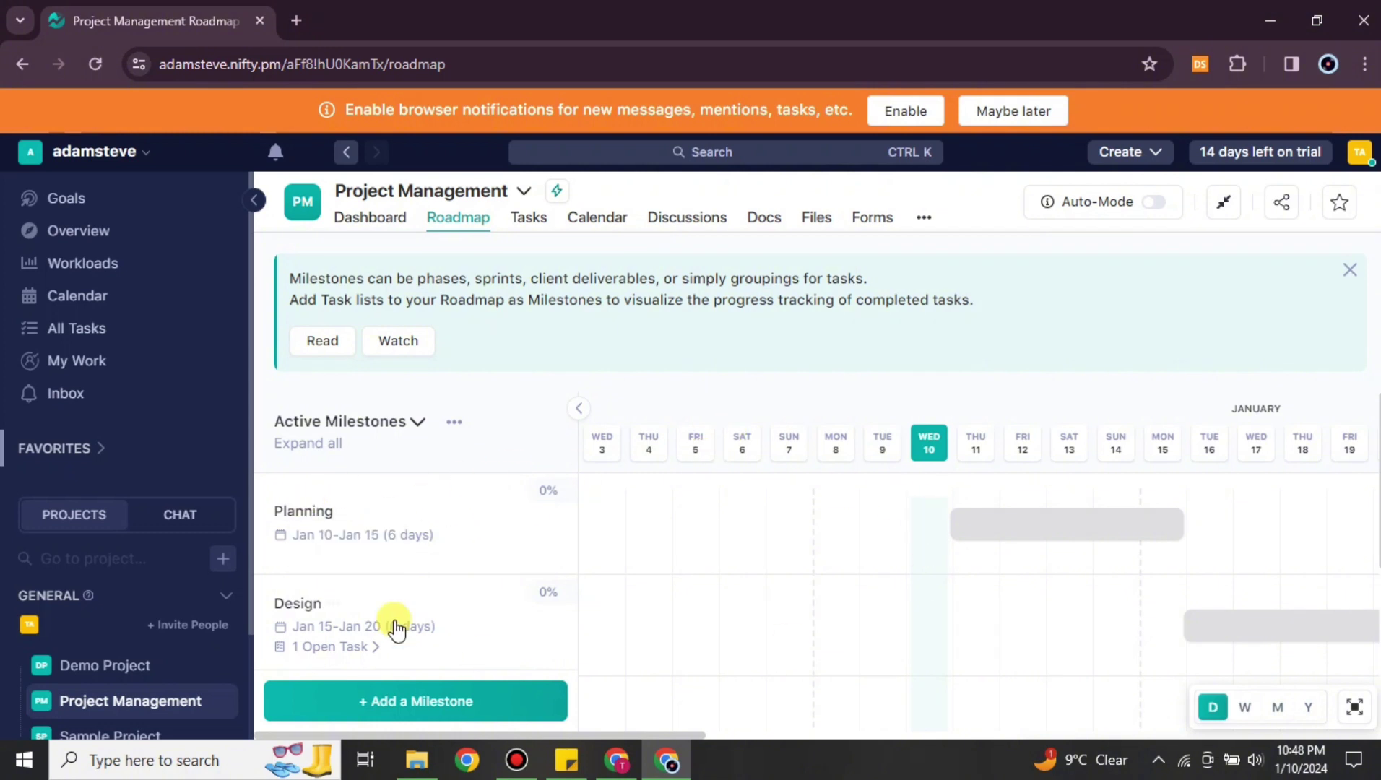
scroll(839, 620, "down", 2)
scroll(632, 709, "up", 2)
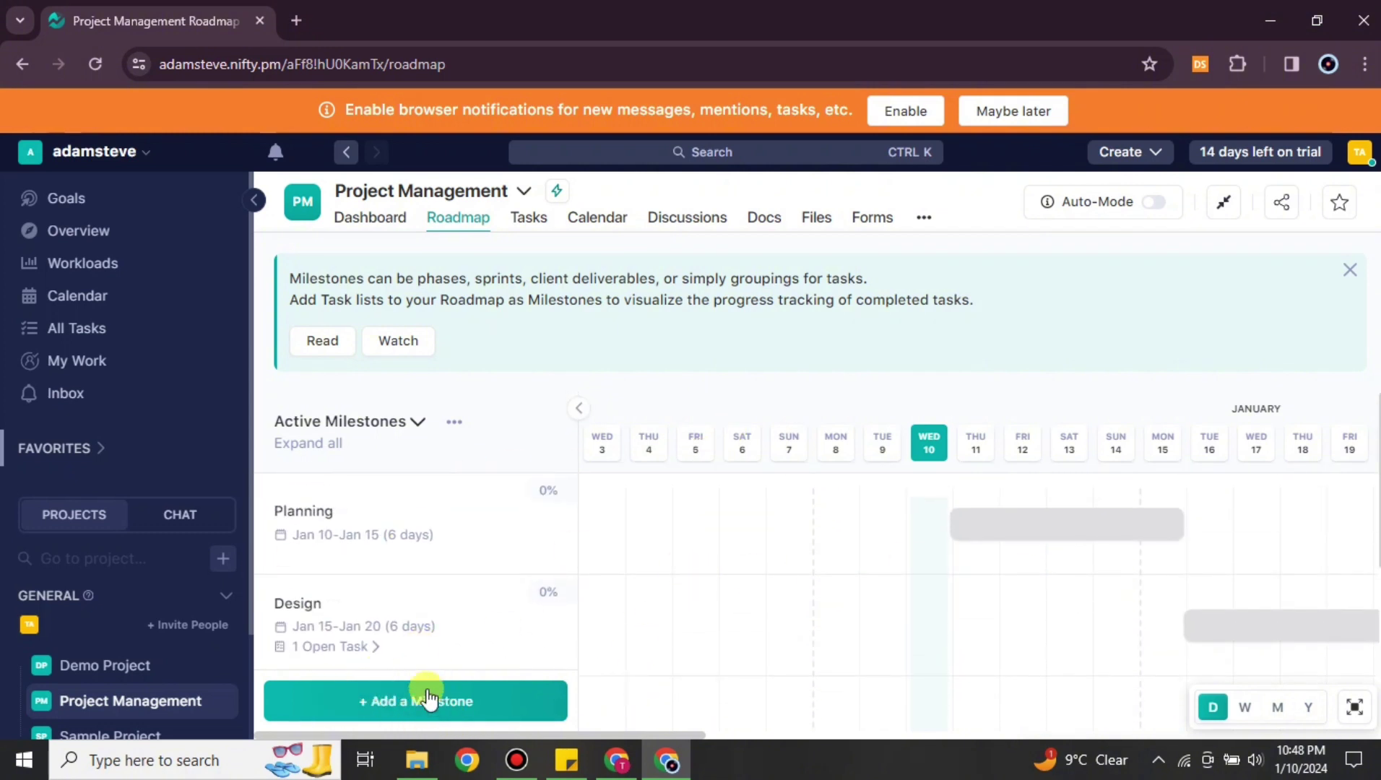
scroll(346, 545, "down", 1)
scroll(340, 548, "down", 3)
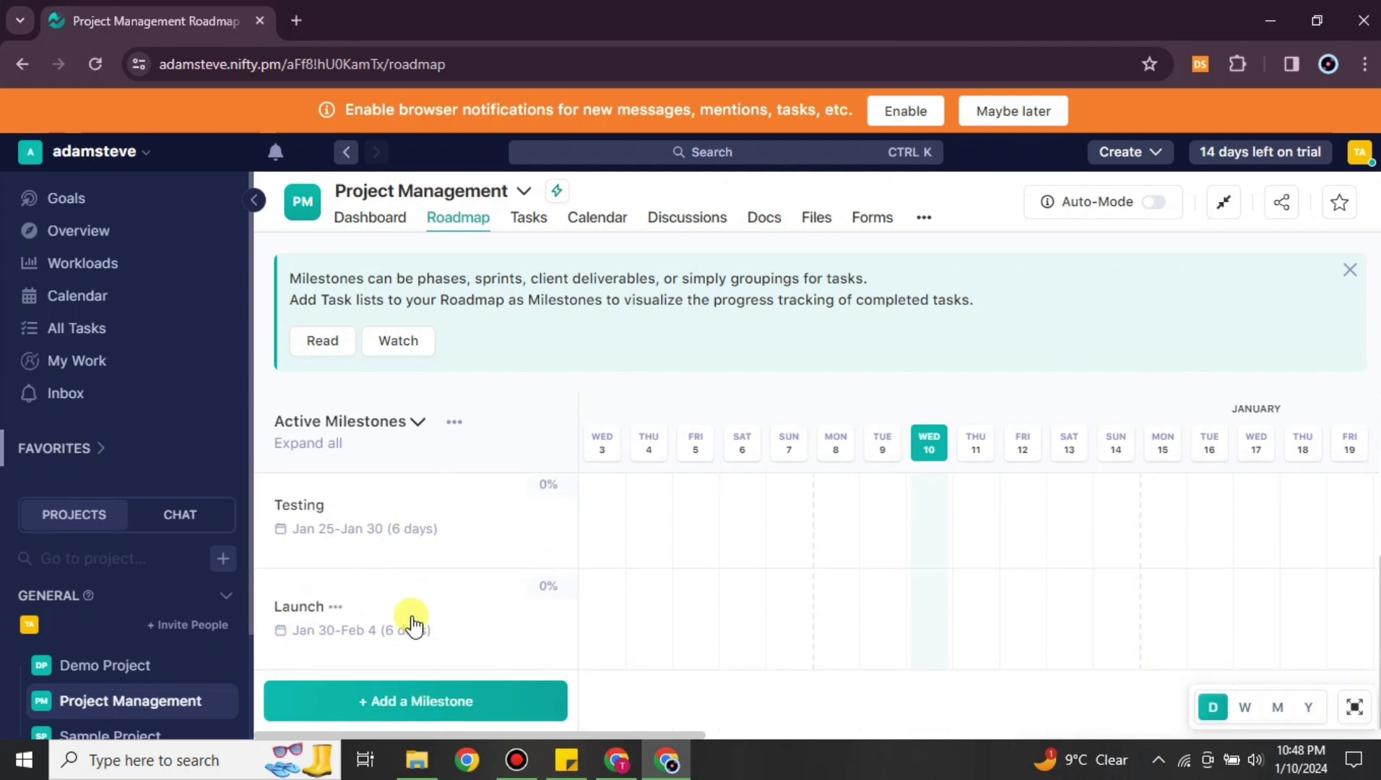
scroll(347, 578, "up", 3)
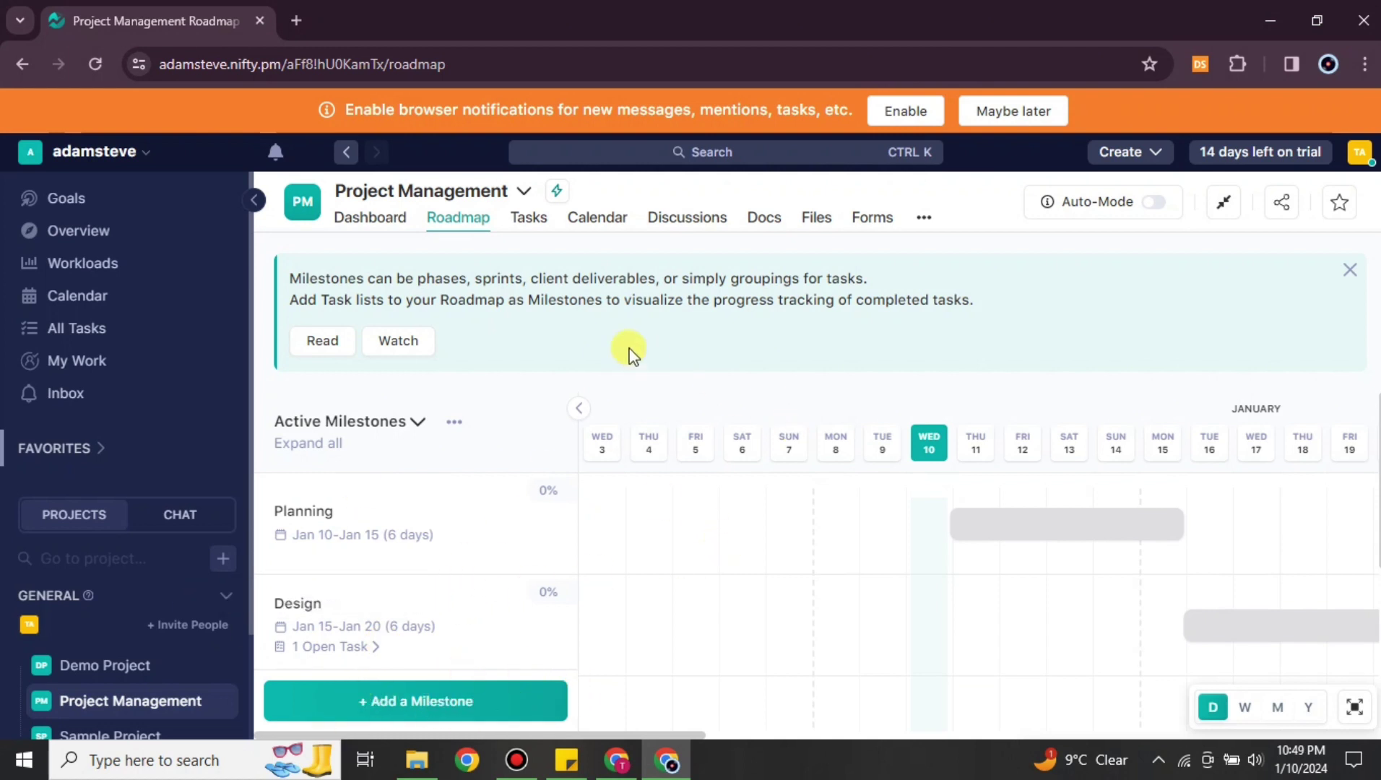
Visit the project's Tasks, Discussions, Docs and Files tabs in turn.
left_click(529, 223)
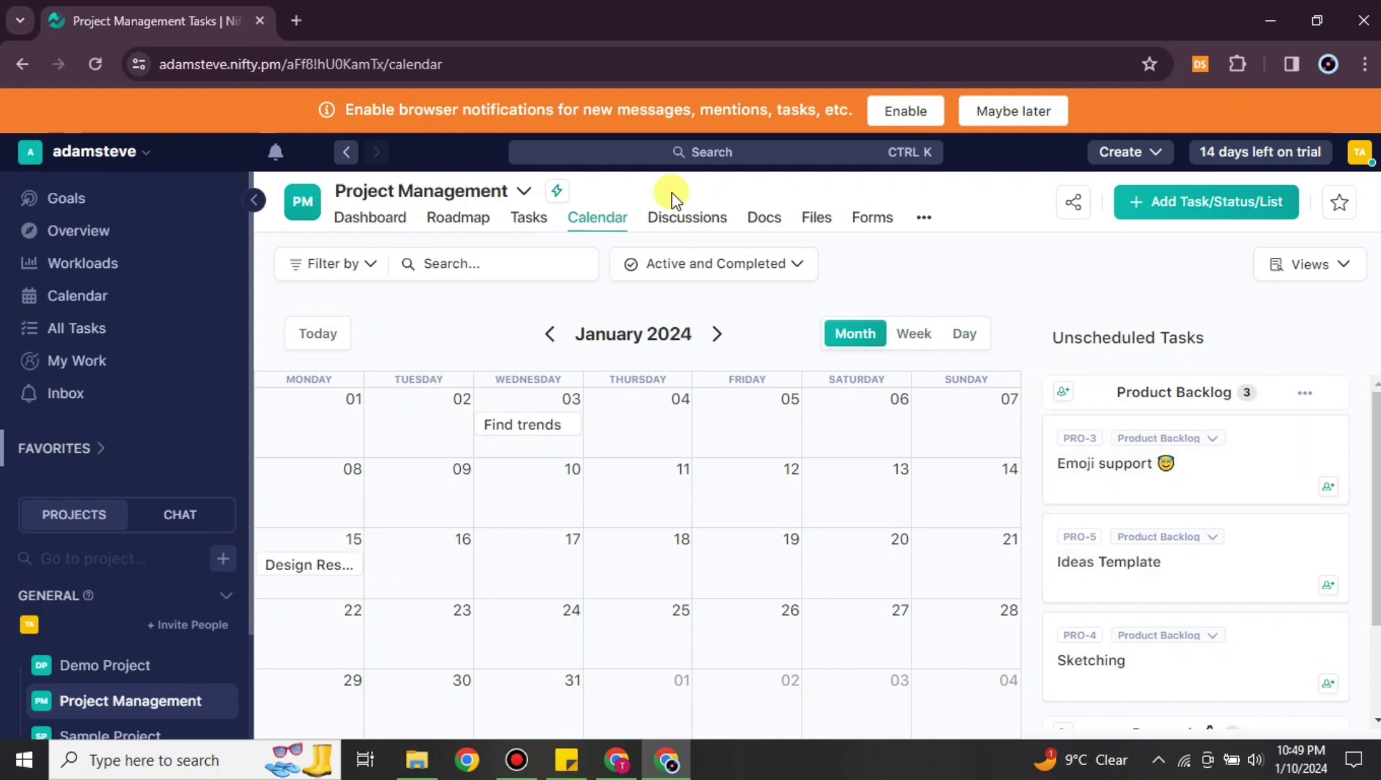
left_click(679, 221)
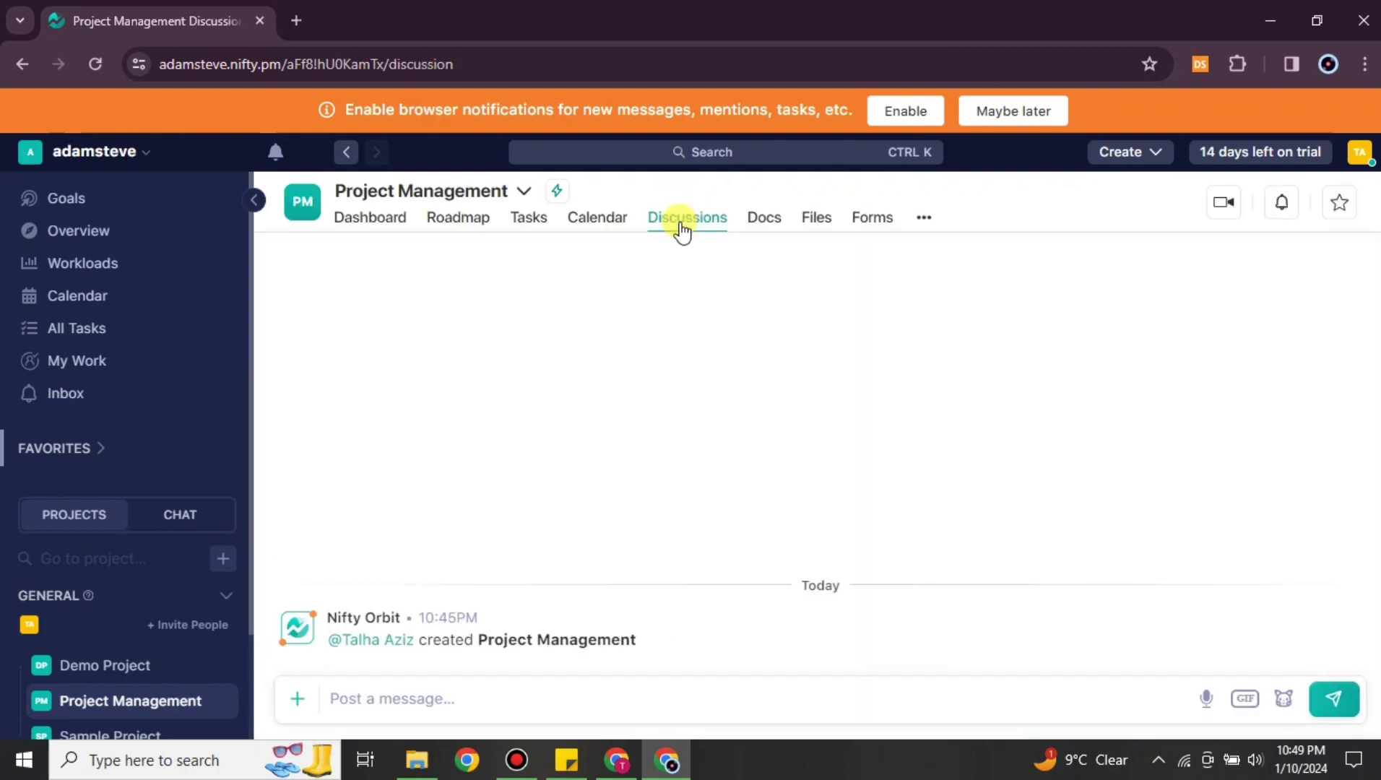
left_click(766, 236)
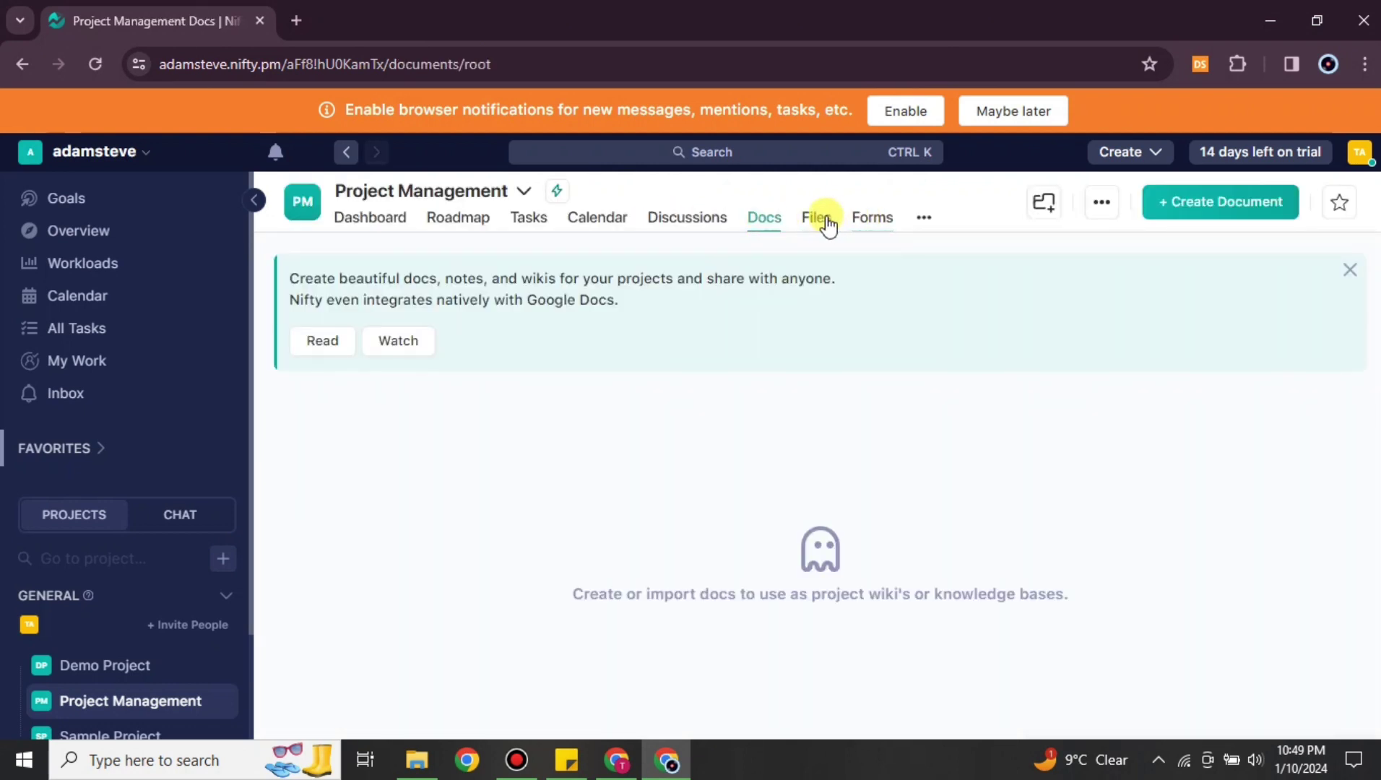
left_click(820, 221)
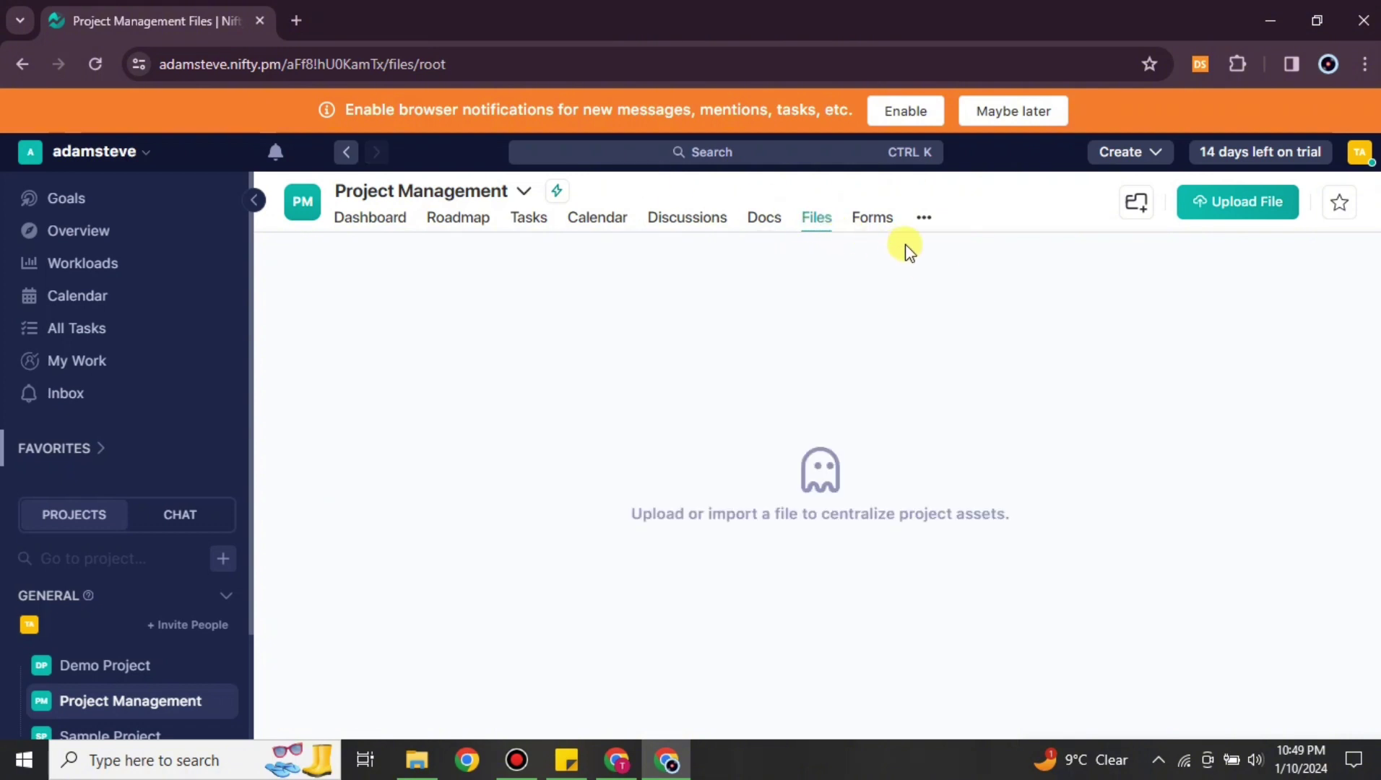